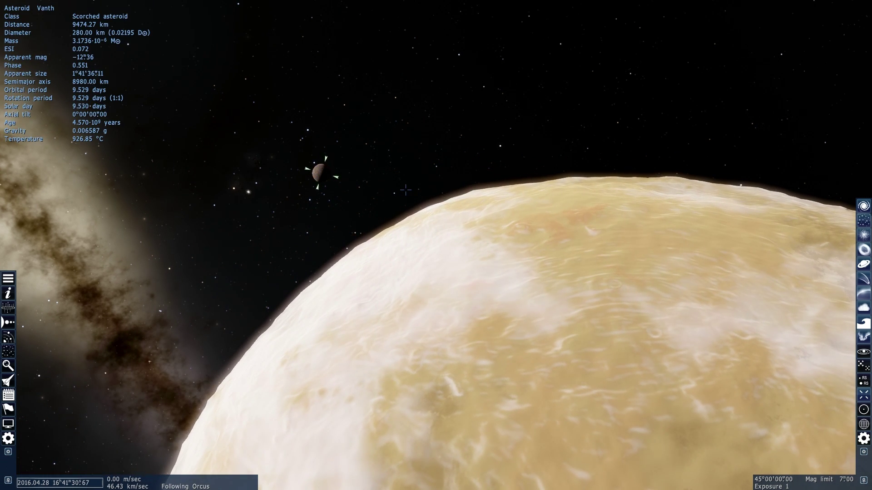
Back away from Orcus until its whole body is in view with Vanth beyond it.
left_click_drag(406, 190, 270, 154)
scroll(436, 246, "up", 2)
scroll(436, 245, "up", 6)
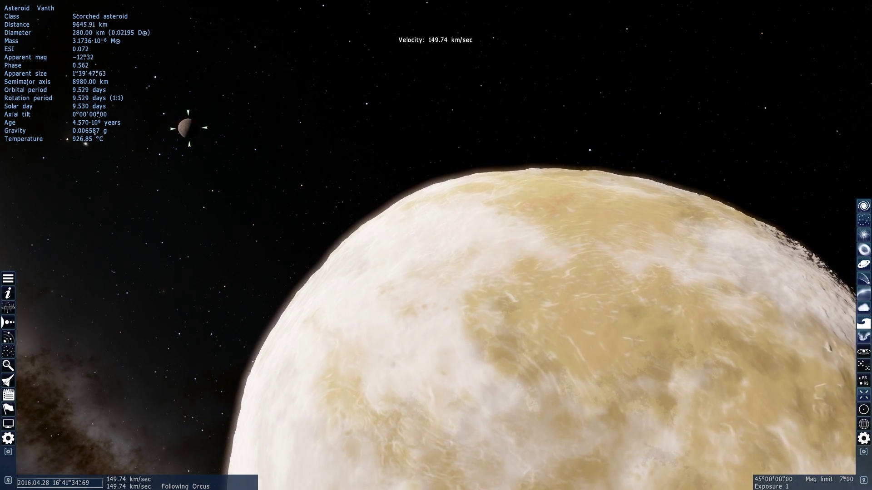
scroll(436, 245, "up", 1)
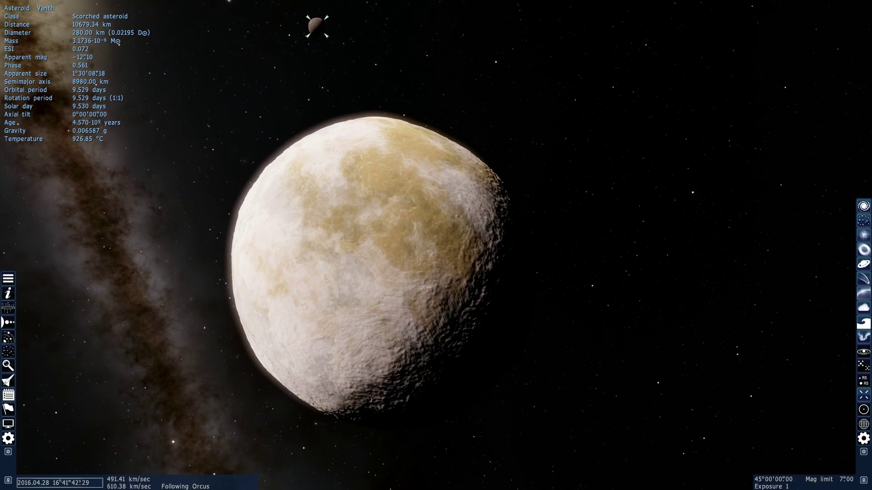
scroll(326, 31, "up", 3)
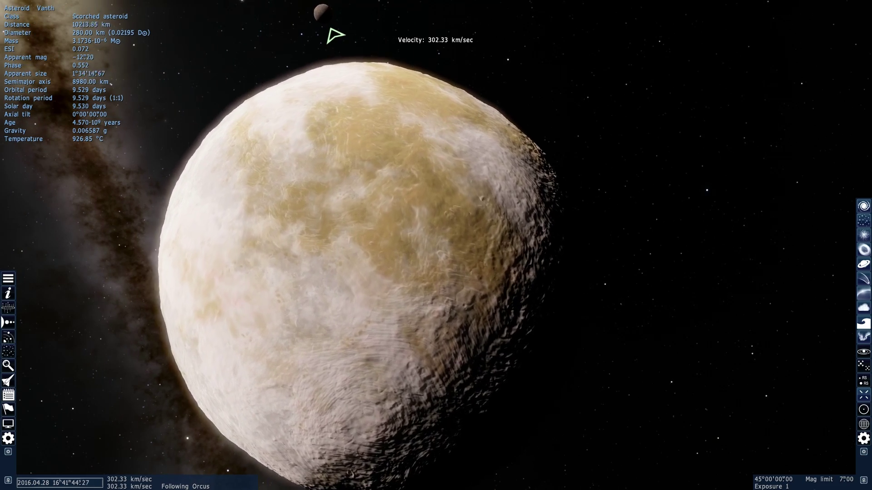
Descend to low altitude over the yellow terrain of Orcus at reduced flight speed.
scroll(326, 29, "down", 2)
mouse_move(326, 29)
left_mouse_down()
mouse_move(335, 75)
mouse_move(367, 119)
mouse_move(384, 162)
mouse_move(412, 356)
mouse_move(471, 463)
mouse_move(301, 442)
mouse_move(334, 448)
mouse_move(318, 446)
left_mouse_up()
scroll(436, 245, "up", 5)
scroll(391, 217, "down", 3)
scroll(412, 357, "down", 6)
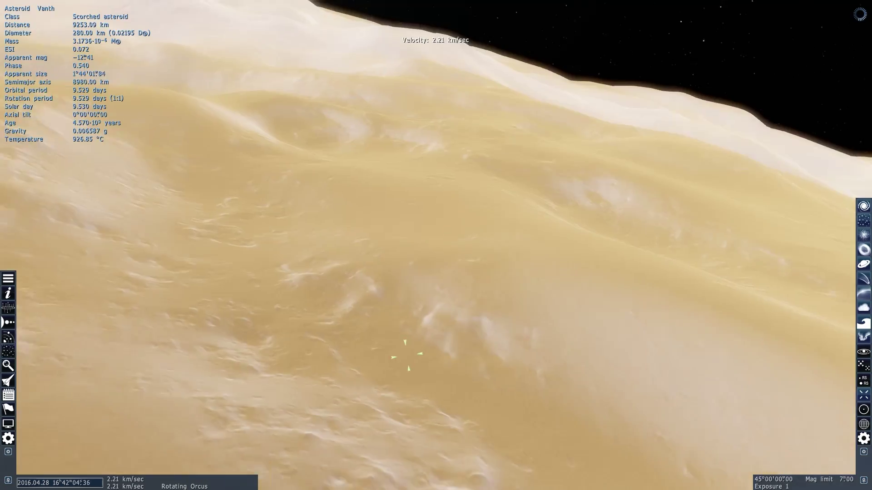
Fly low over Orcus's surface at increasing speed, tilting the view to the horizon to bring Vanth and the Milky Way into sight.
left_click_drag(404, 352, 348, 456)
key("w")
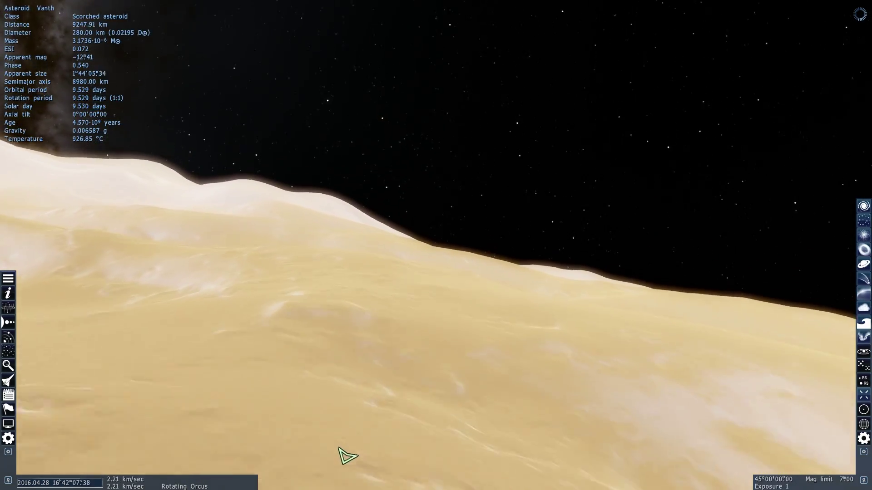
scroll(353, 450, "up", 2)
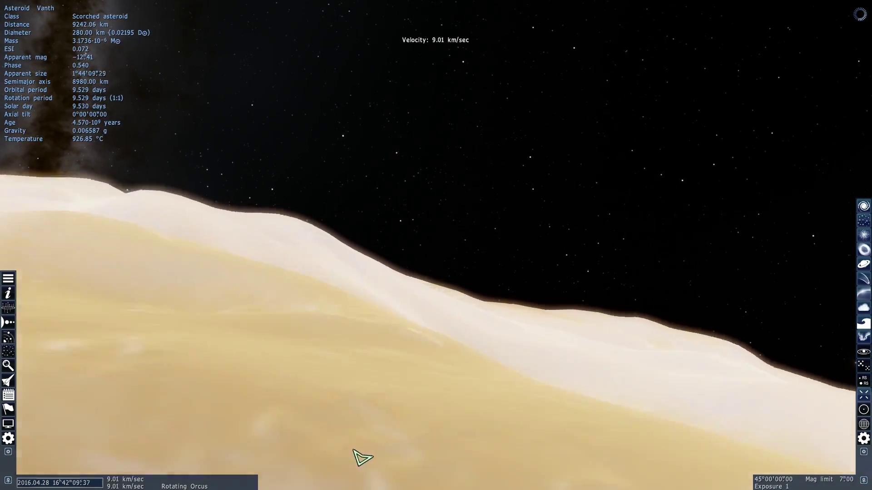
scroll(353, 450, "up", 4)
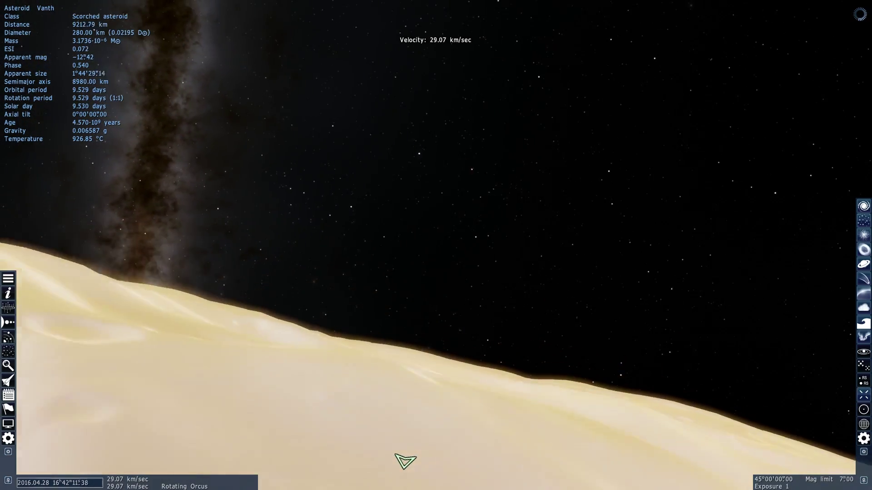
key("w")
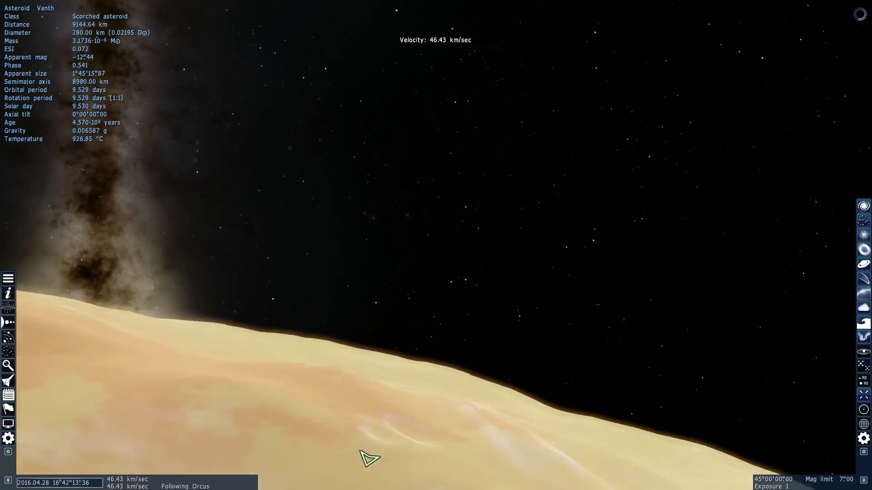
key("c")
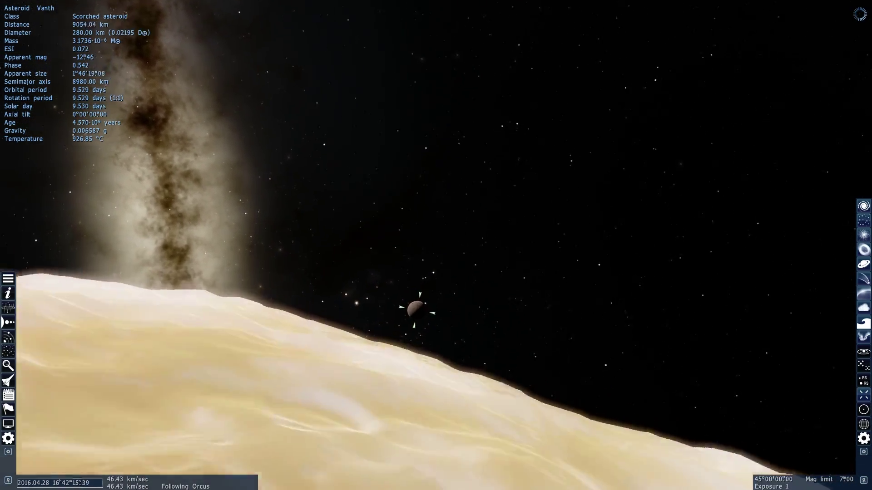
left_click_drag(429, 287, 825, 181)
key("w")
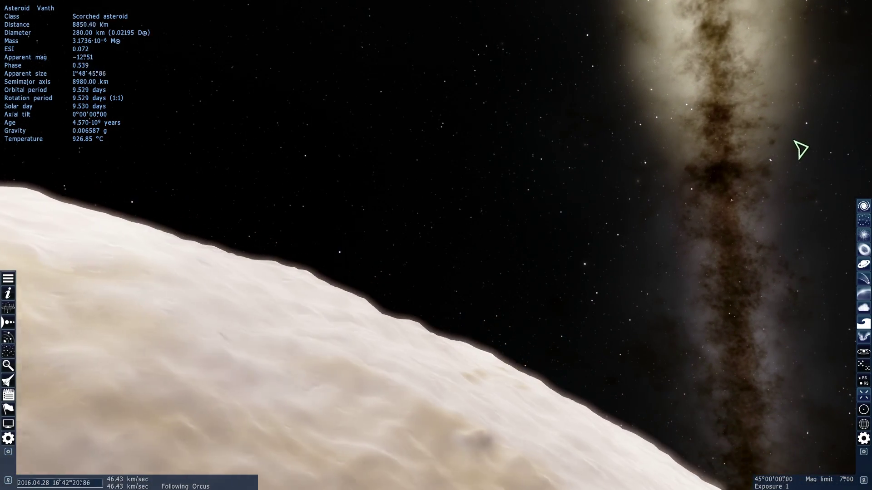
Travel to Vanth and view Orcus in the sky from just above Vanth's surface.
scroll(775, 123, "up", 6)
left_click_drag(793, 141, 481, 192)
key("w")
right_click_drag(481, 192, 644, 182)
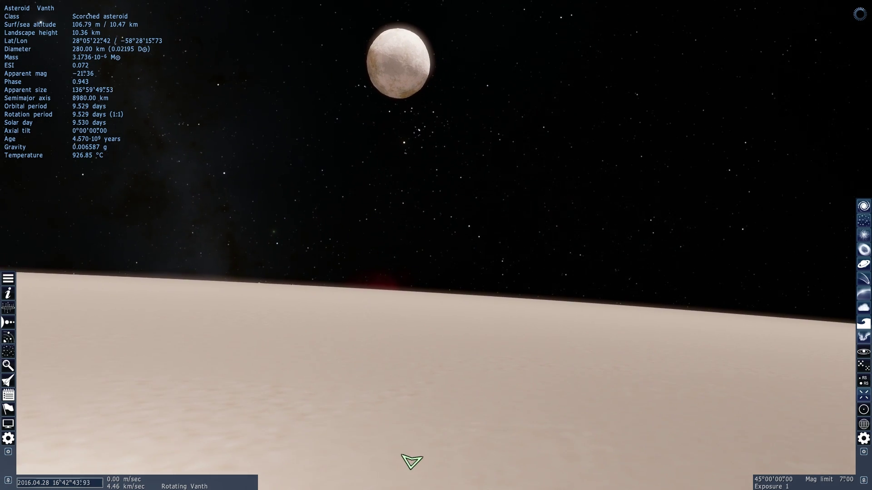
Back away from Vanth until both bodies are in view, and enable the display of orbits.
key("s")
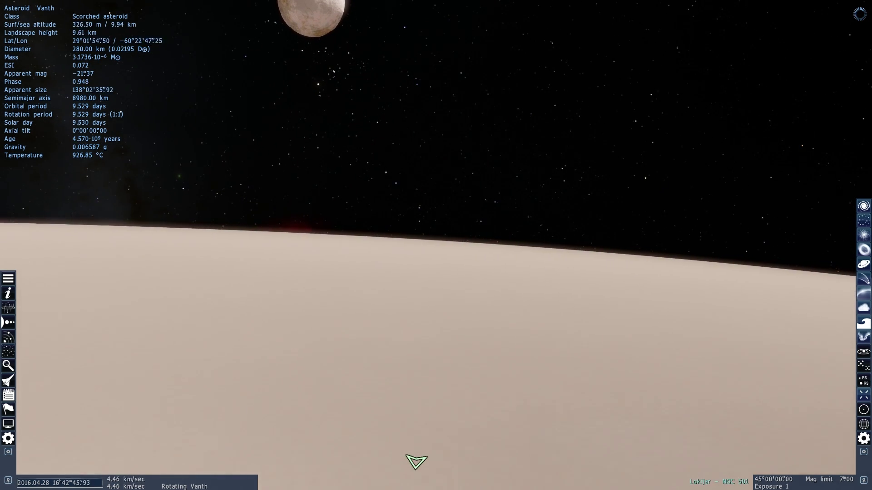
scroll(436, 246, "up", 6)
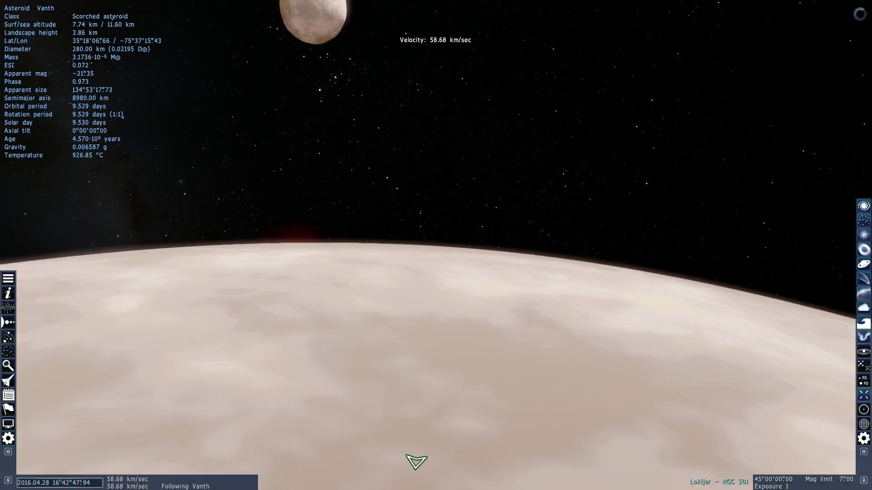
scroll(436, 245, "up", 8)
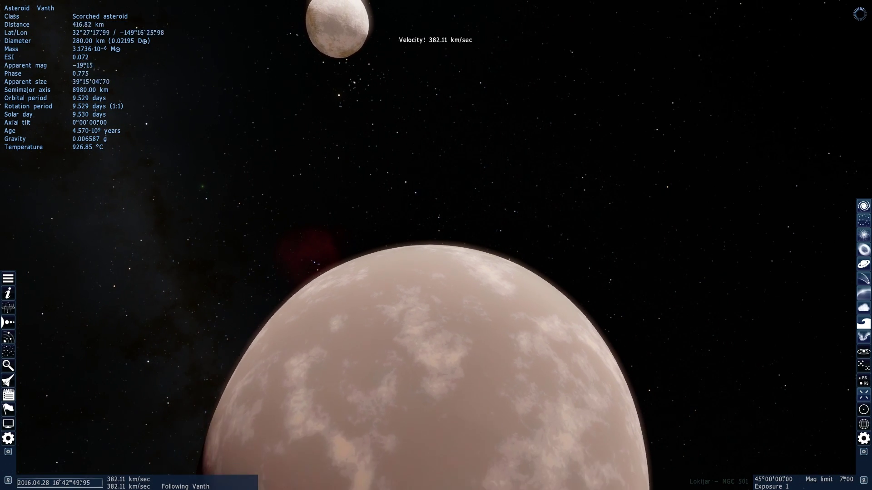
scroll(436, 245, "down", 5)
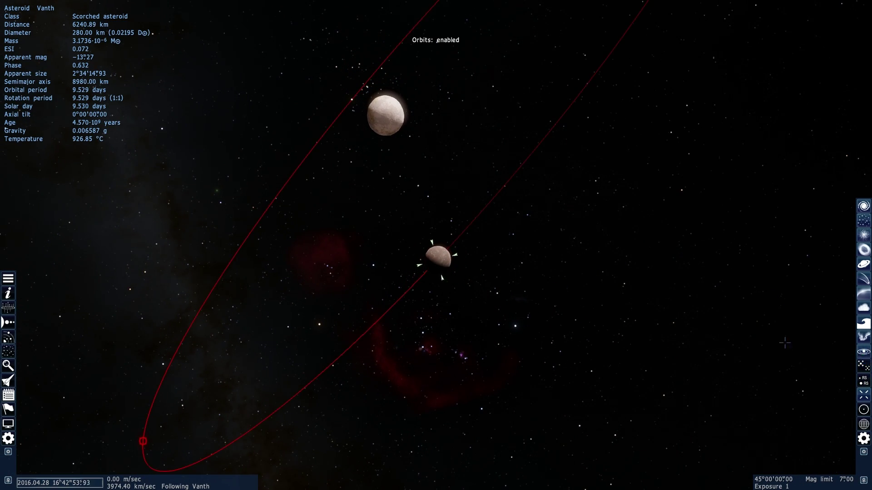
Select Orcus and view it together with Vanth along the red orbit line.
key("s")
right_click_drag(764, 338, 329, 216)
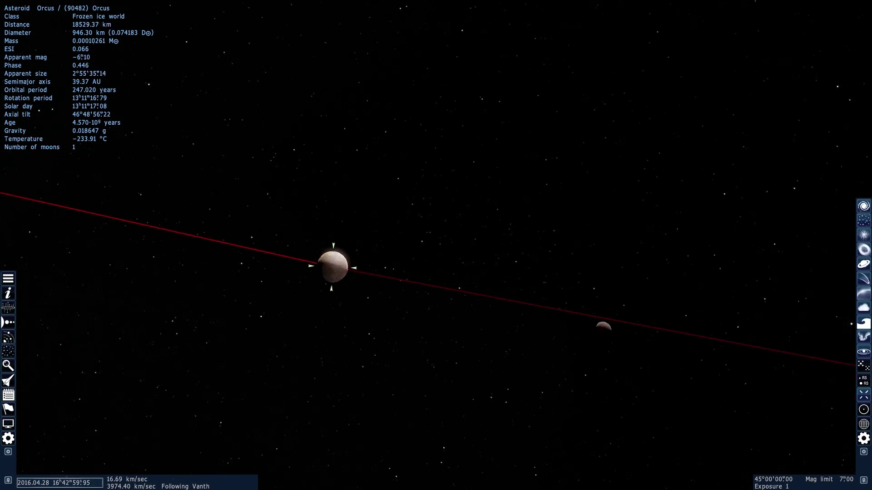
key("a")
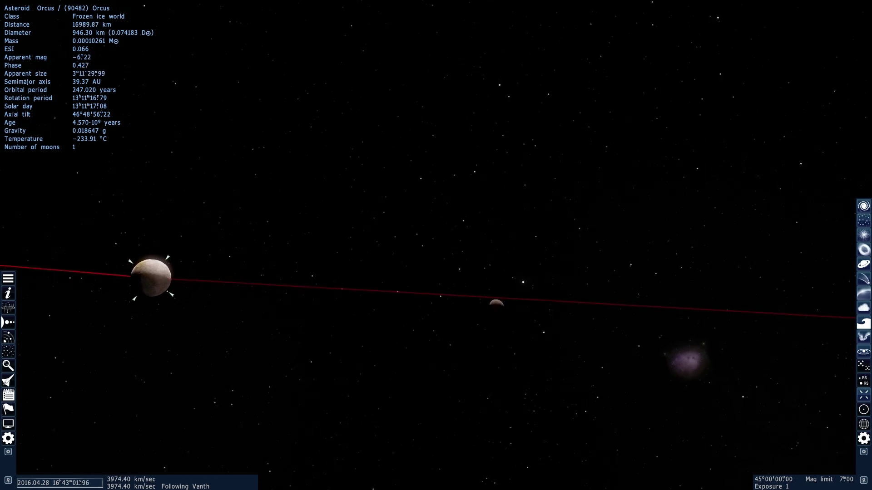
key("e")
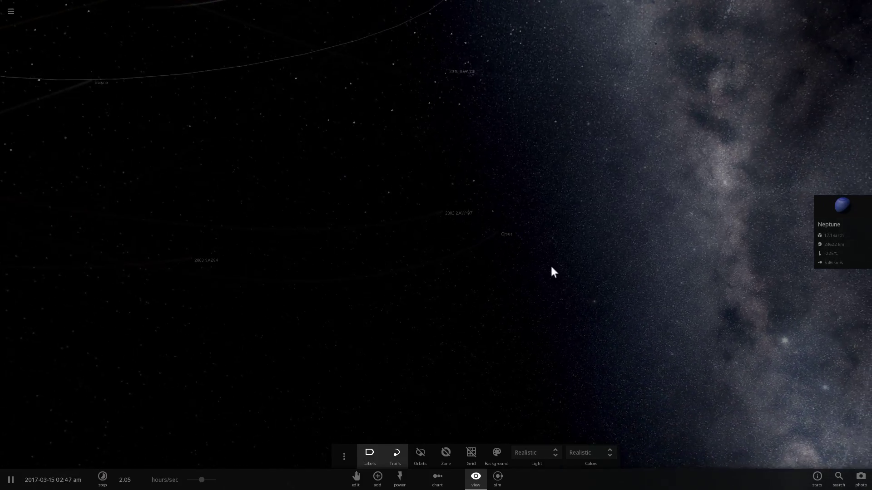
In Universe Sandbox, focus the view on Orcus and slow the simulation to a few minutes per second.
double_click(501, 228)
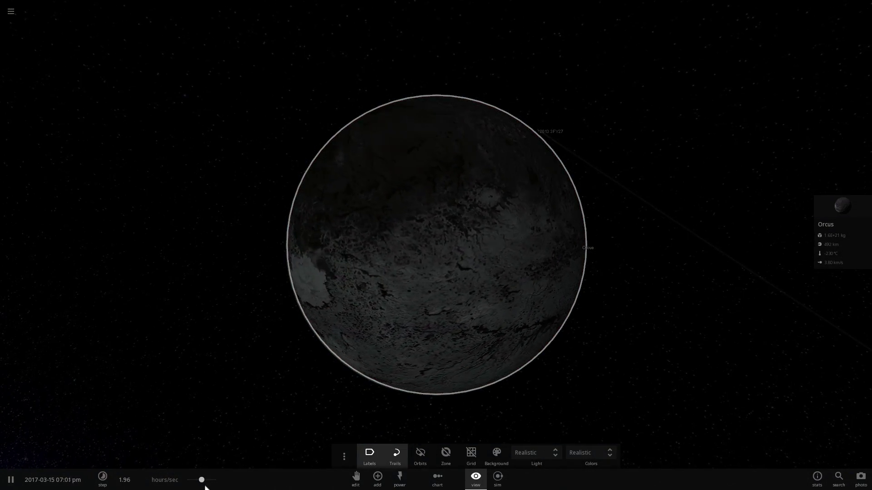
left_click_drag(204, 485, 189, 483)
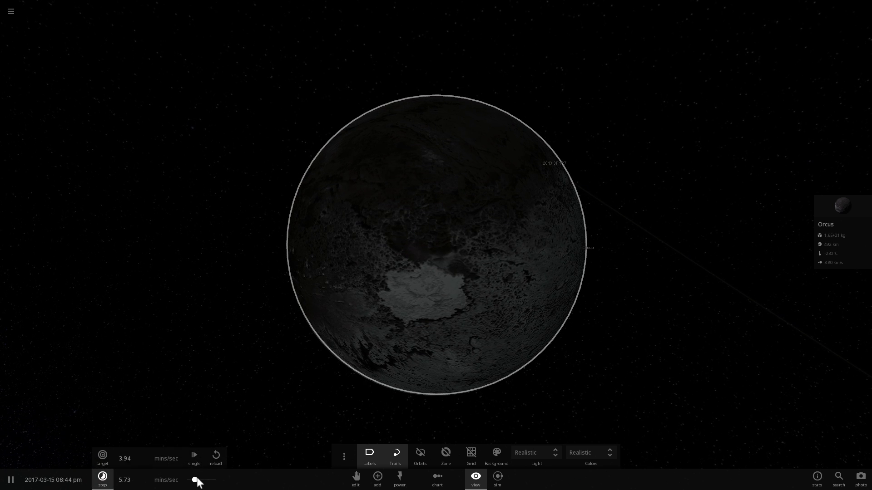
Open Orcus's properties and display its mass in earth units and finally in moon units.
left_click(827, 215)
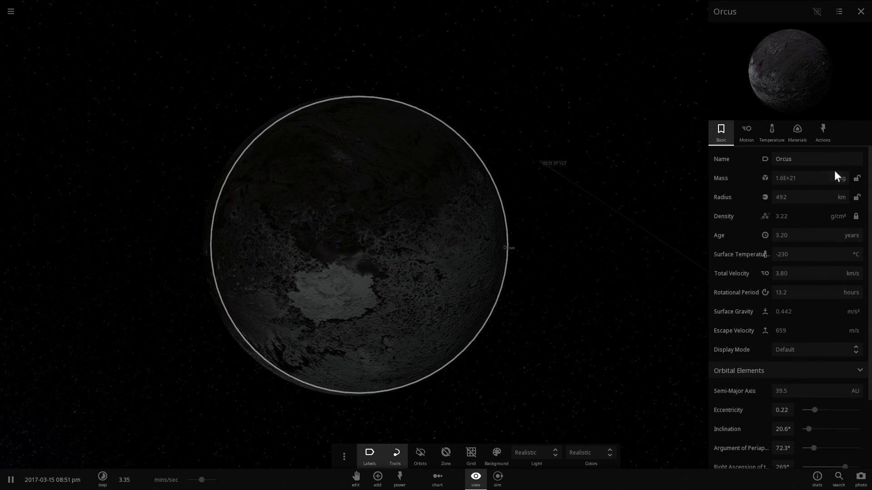
left_click(844, 179)
left_click(841, 147)
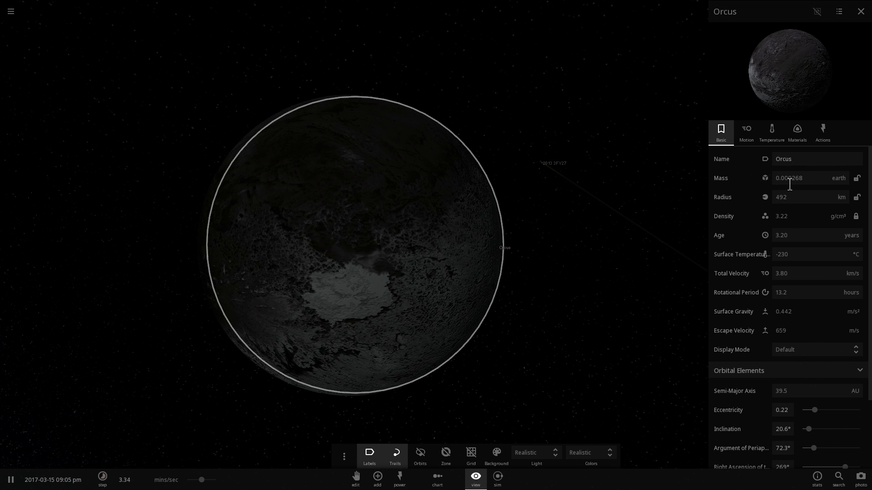
left_click(837, 182)
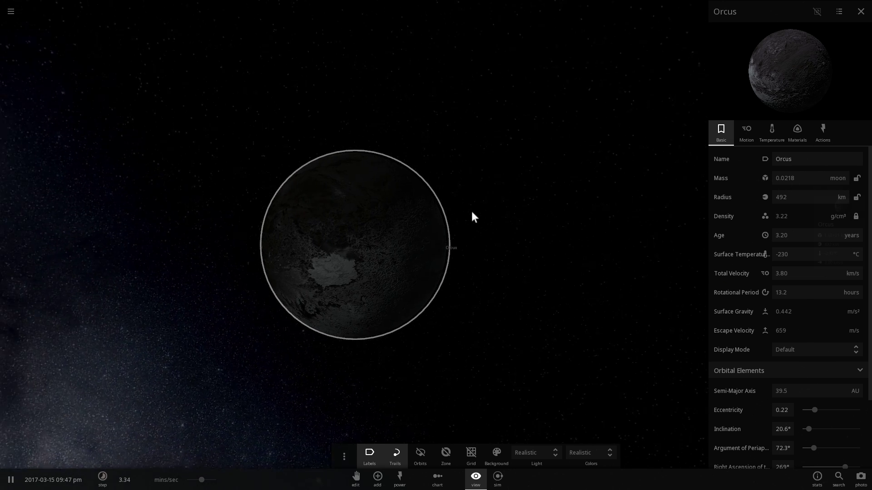
left_click_drag(472, 212, 589, 303)
scroll(588, 307, "down", 5)
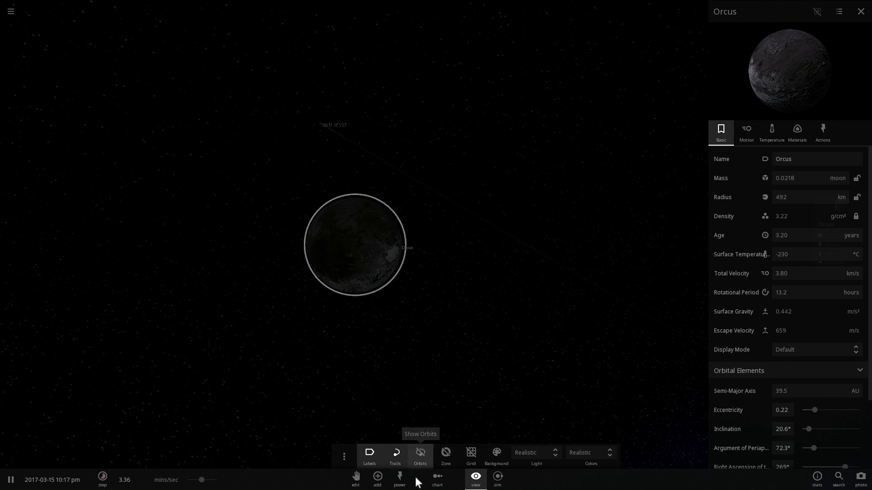
Search the objects to add for "eris" and preview Eris beside Orcus as a size comparison without placing it.
left_click(378, 477)
left_click(628, 407)
type("e")
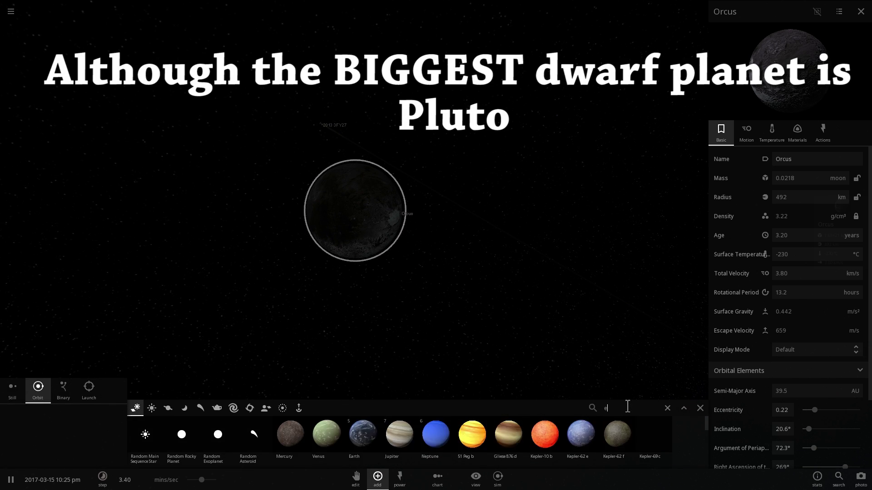
type("ris")
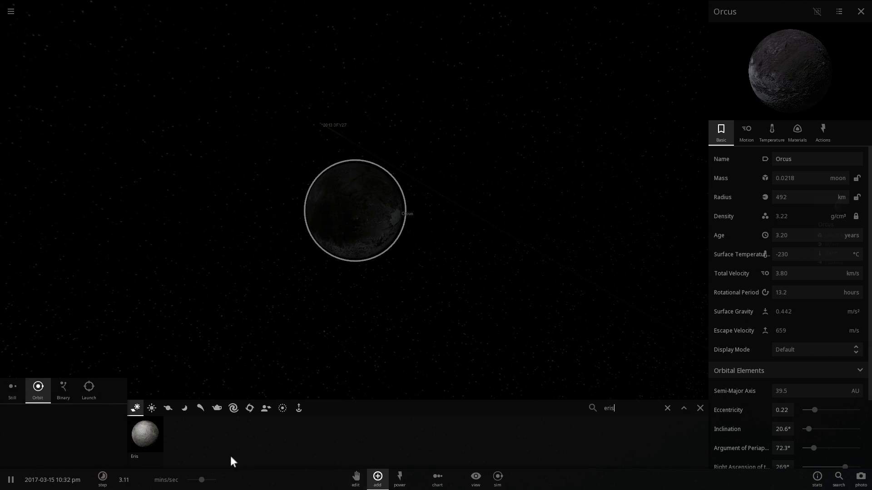
left_click(146, 439)
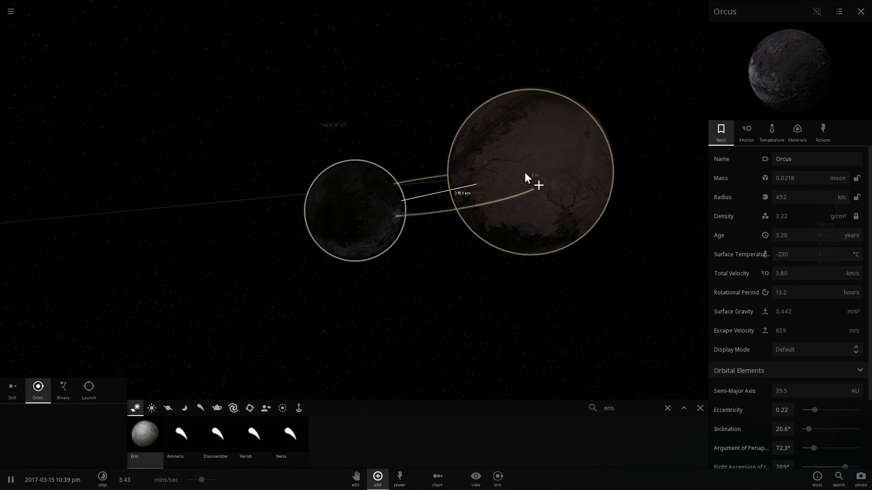
key("Escape")
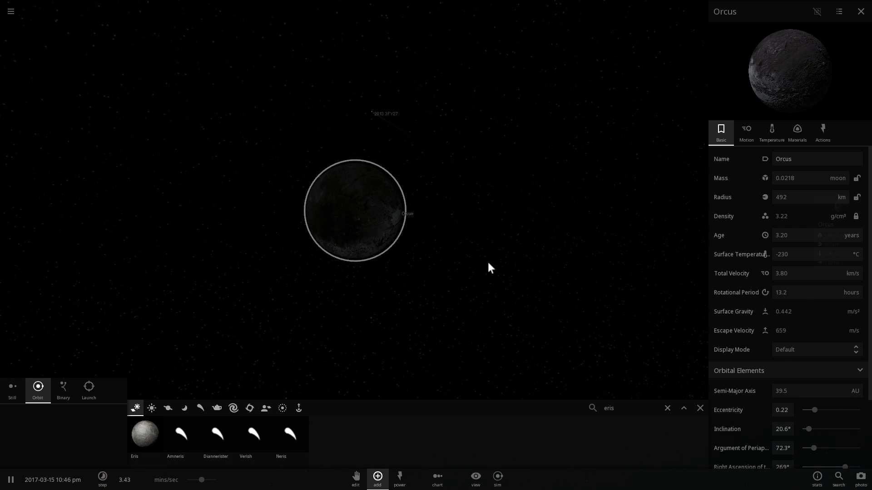
Examine Orcus from several angles and at closer range, and close the list of objects to add.
left_click_drag(407, 256, 391, 251)
left_click_drag(582, 286, 417, 304)
left_click_drag(481, 260, 455, 268)
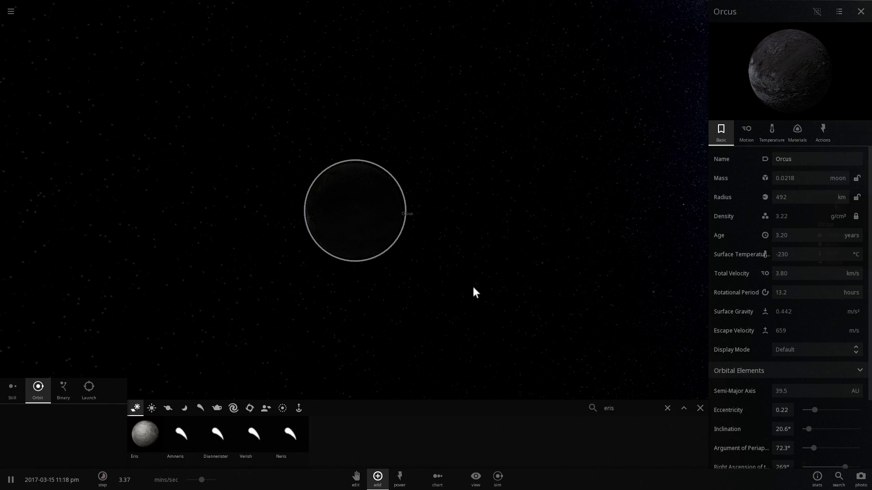
left_click_drag(536, 294, 478, 287)
scroll(478, 287, "up", 3)
right_click_drag(475, 285, 558, 336)
left_click(700, 408)
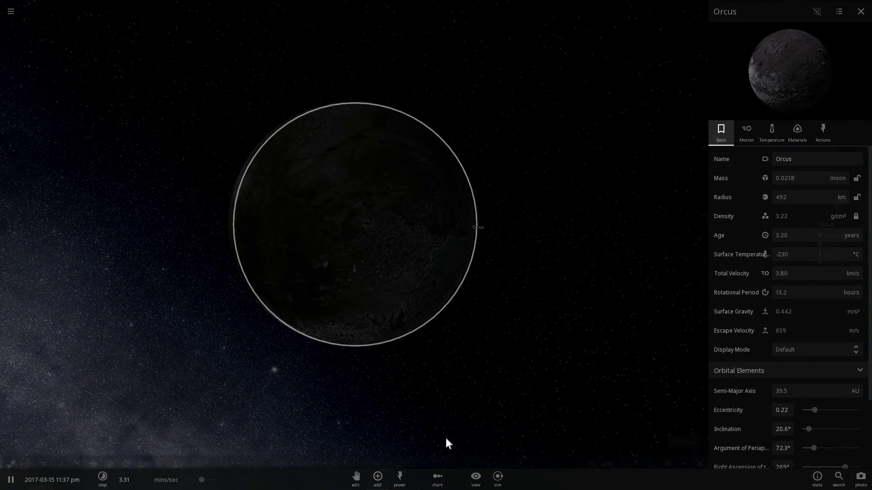
Search the objects to add for "vanth" and frame Orcus with room around it.
left_click(379, 477)
mouse_move(542, 424)
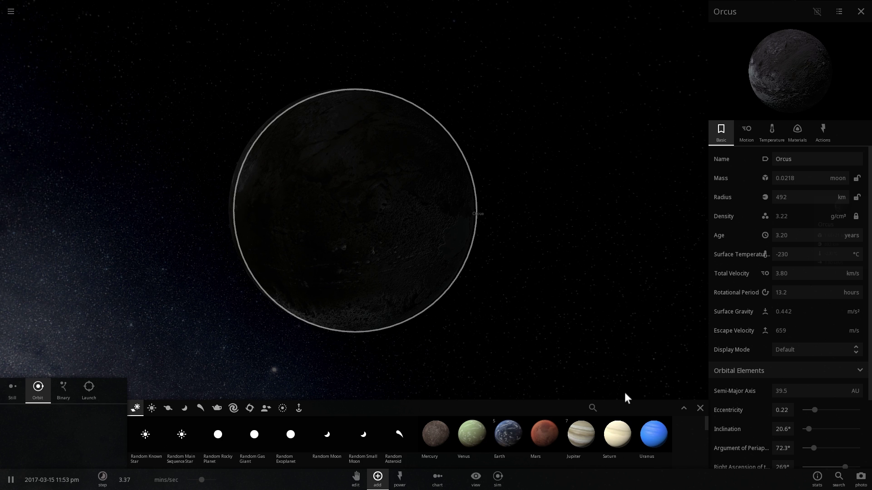
type("vanth")
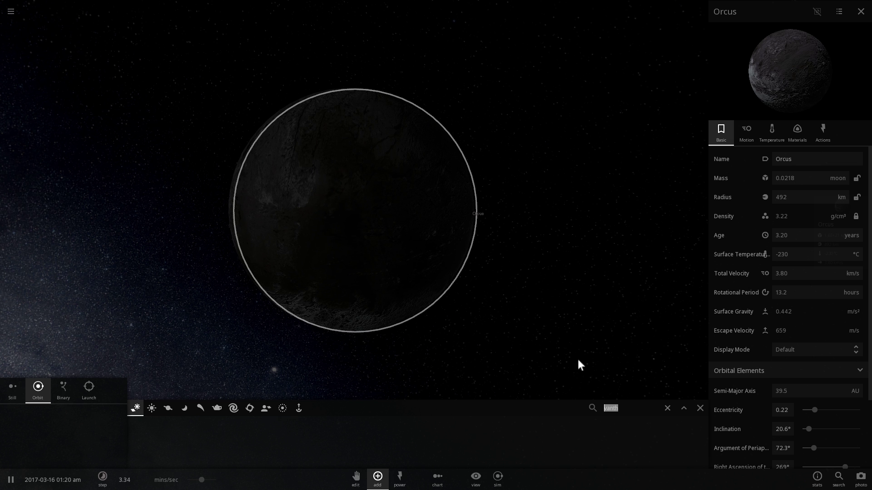
scroll(567, 346, "down", 5)
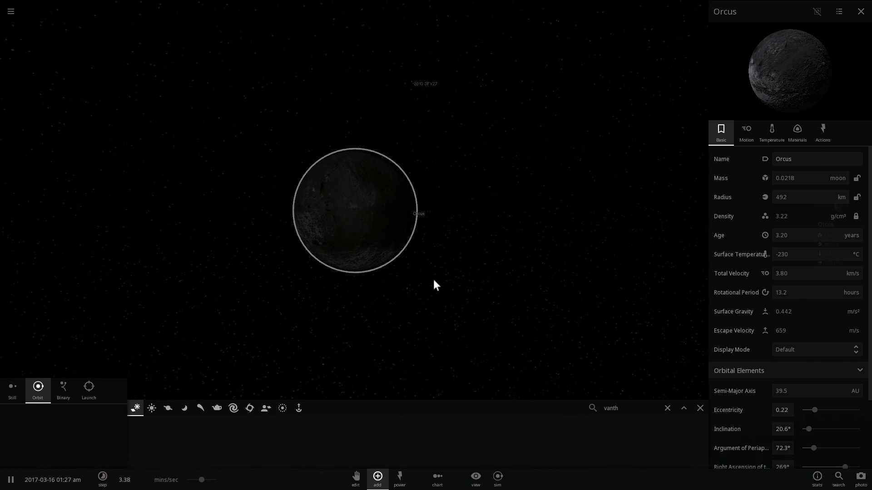
scroll(453, 282, "up", 4)
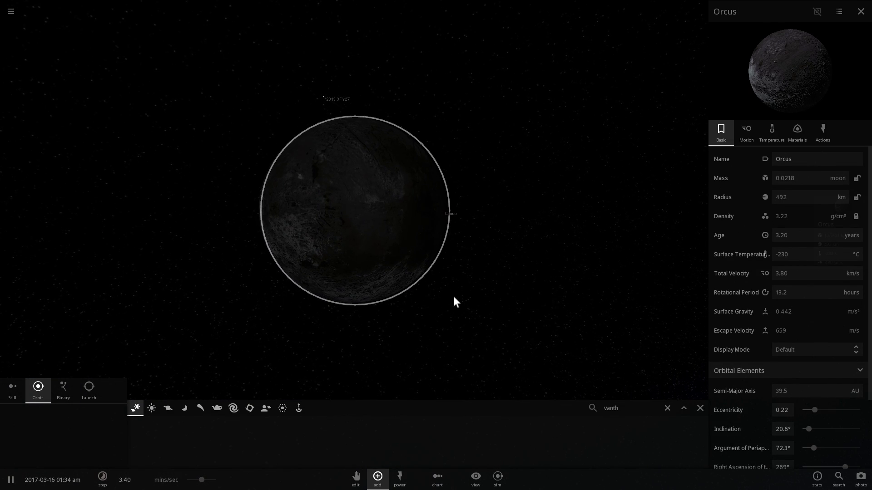
left_click_drag(451, 295, 420, 310)
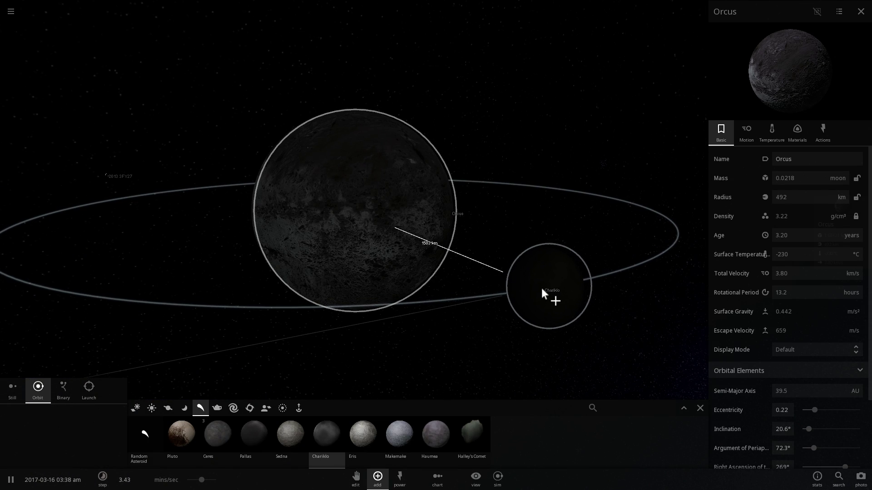
Place Chariklo as a binary companion about 9,600 km from Orcus, with Balance Motion turned on.
scroll(532, 282, "down", 2)
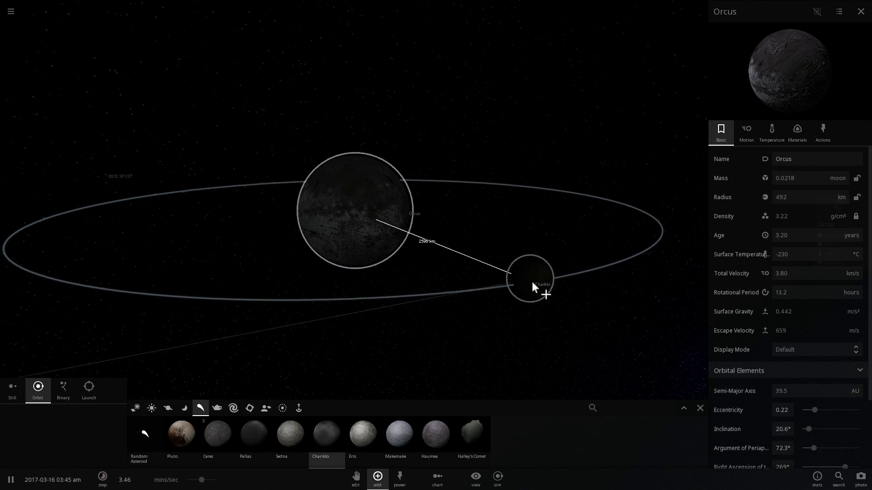
scroll(533, 283, "down", 2)
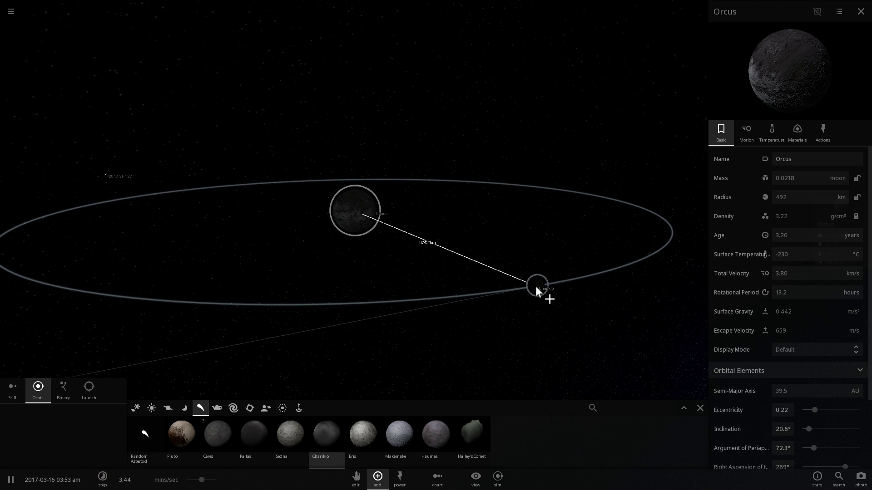
scroll(558, 298, "down", 2)
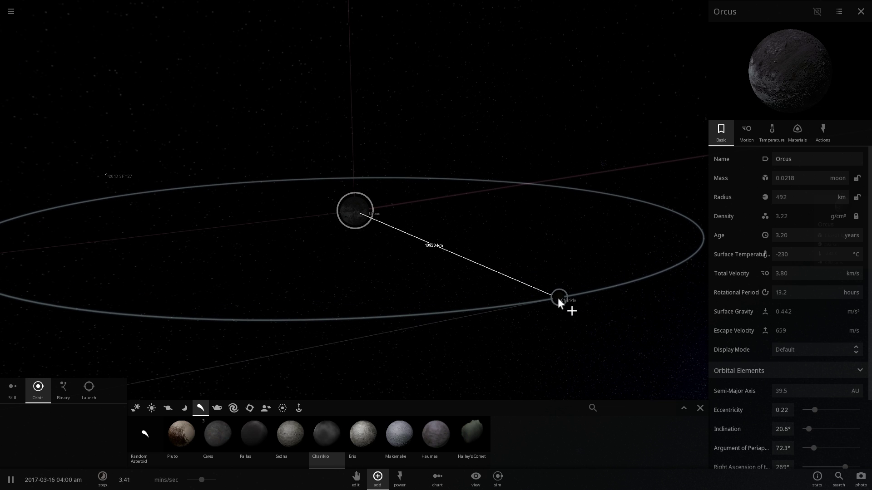
left_click(69, 393)
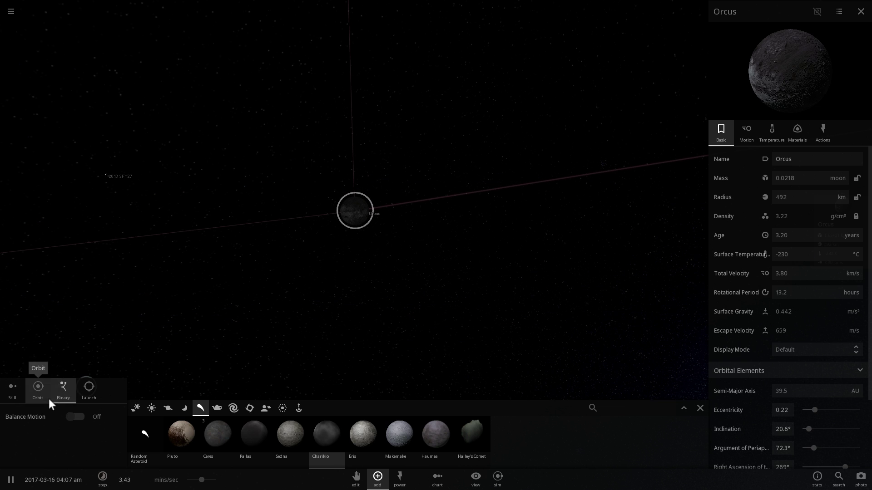
left_click(77, 417)
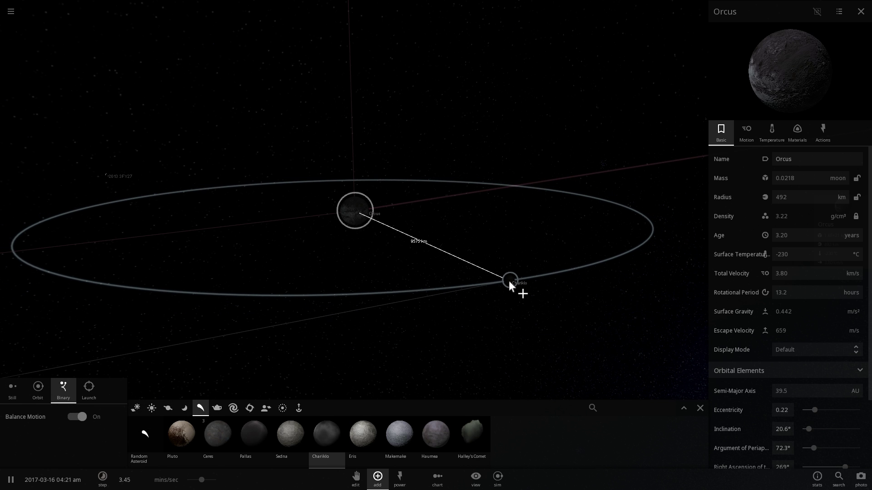
left_click(508, 281)
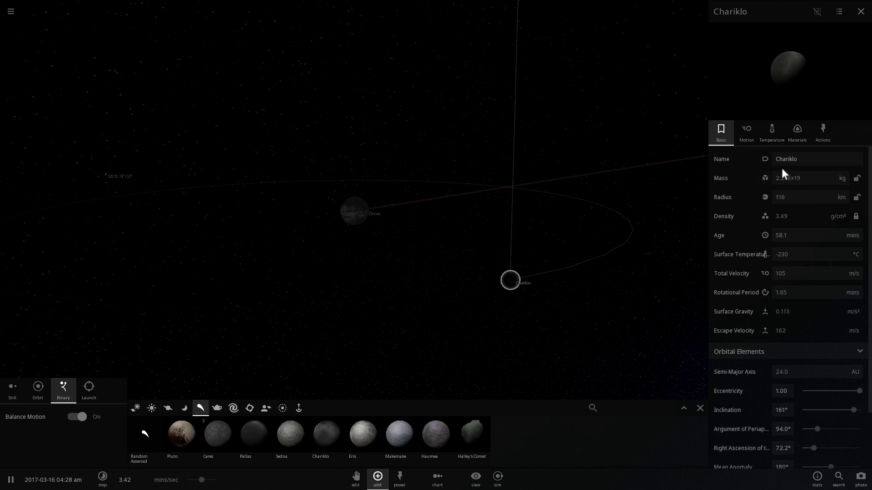
Rename the placed companion as Vanth and view the Orcus and Vanth pair without the list of objects to add.
type("Vanth")
key("Return")
left_click_drag(628, 232, 235, 228)
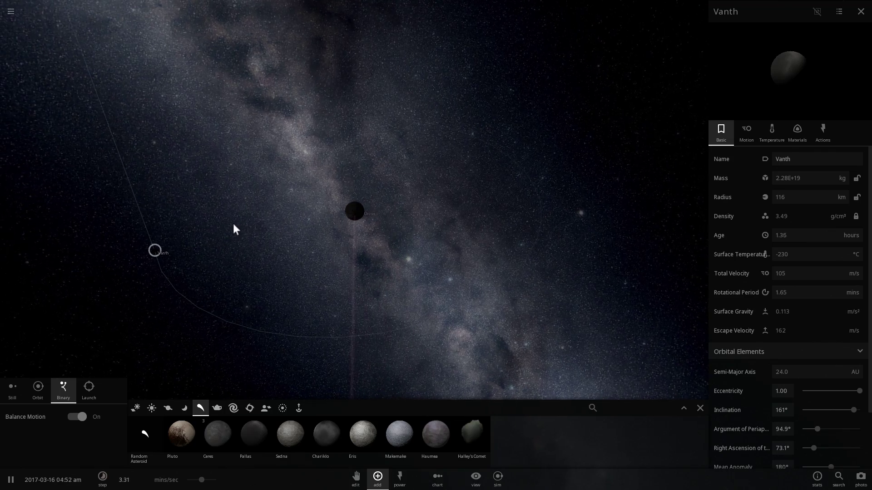
left_click(700, 407)
mouse_move(351, 292)
left_mouse_down()
mouse_move(294, 286)
mouse_move(298, 271)
mouse_move(356, 290)
left_mouse_up()
left_click(355, 257)
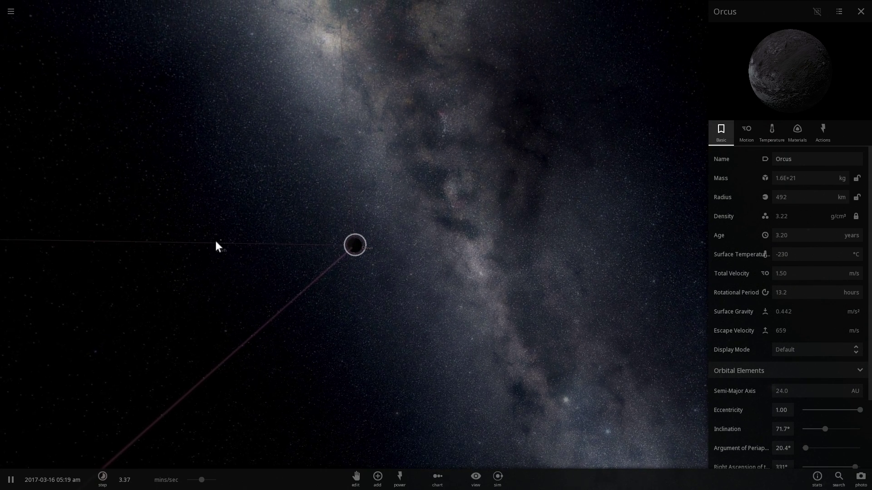
left_click(215, 244)
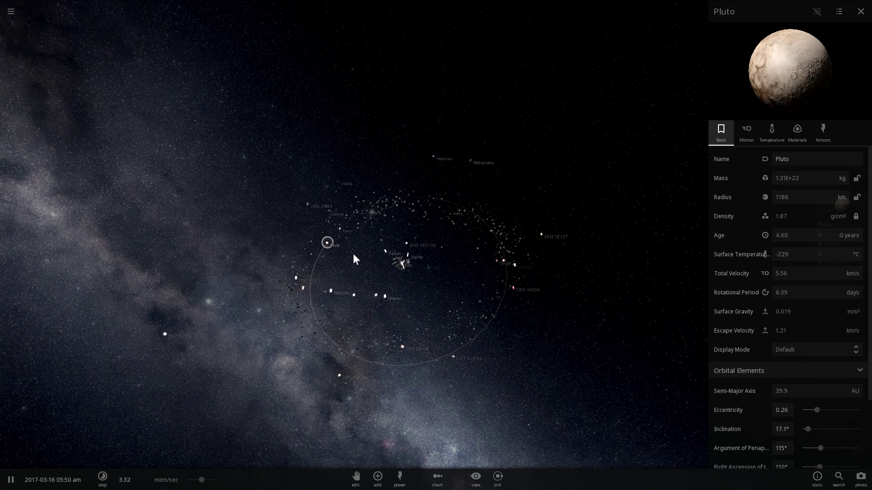
Focus on Pluto, search the objects to add for "cha" and place Charon beside it as a binary companion.
double_click(327, 243)
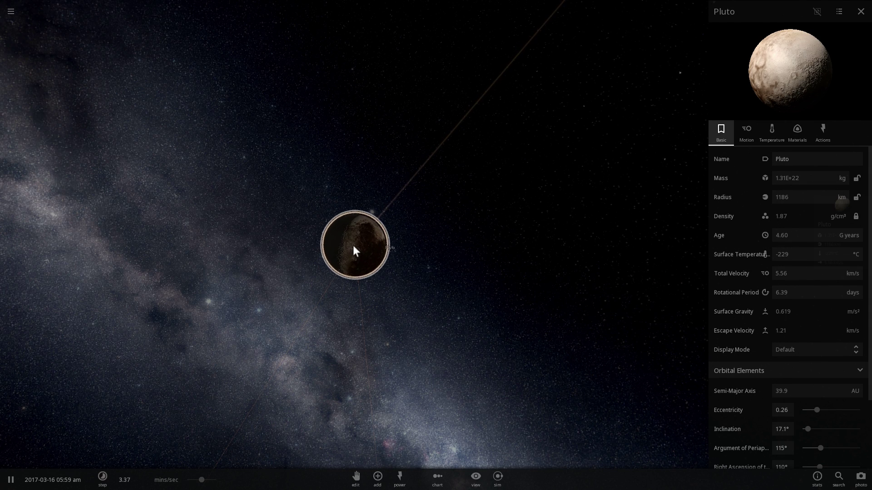
left_click(378, 478)
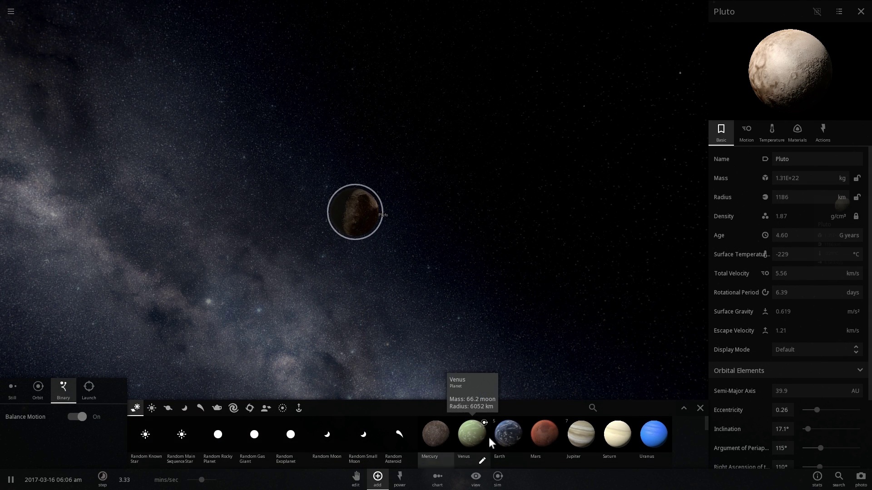
left_click(632, 408)
type("cha")
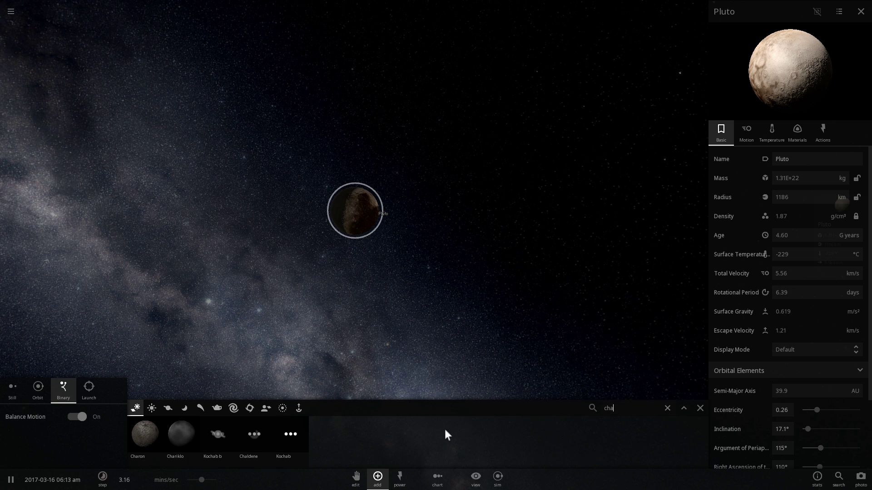
left_click(145, 437)
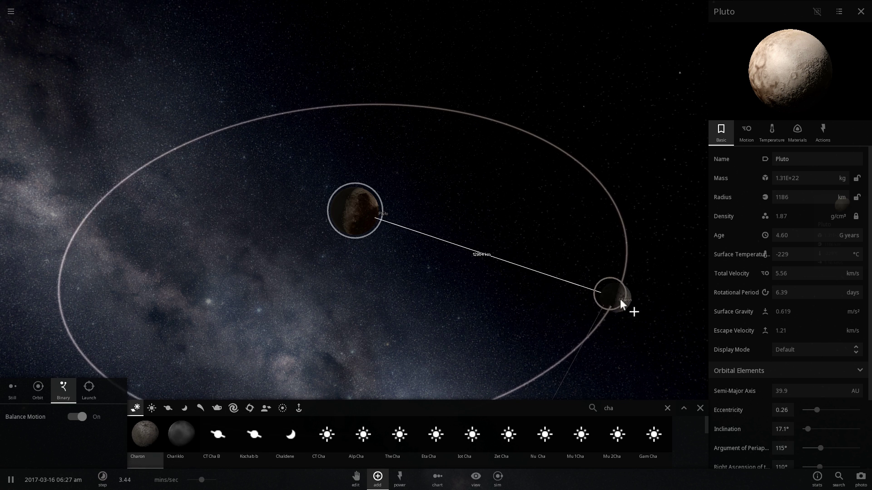
left_click(647, 303)
left_click_drag(628, 307, 456, 266)
scroll(475, 277, "up", 2)
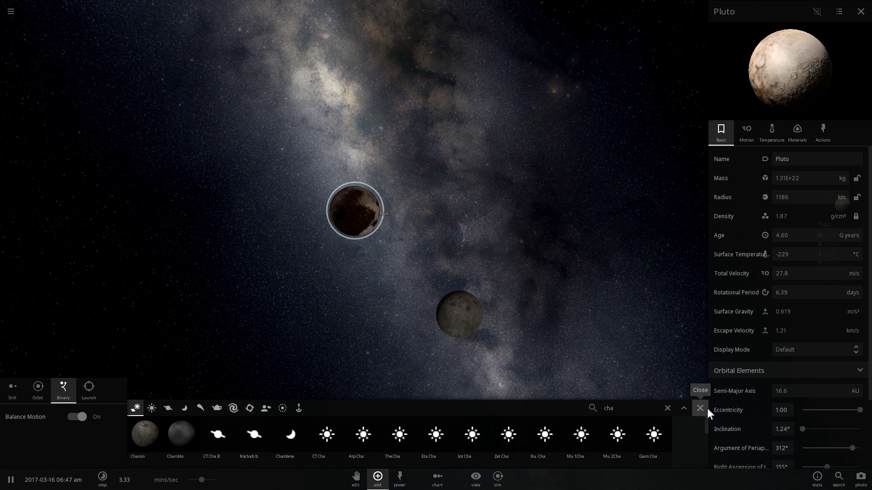
Close the list of objects to add and turn on orbit display for the whole solar system.
left_click(700, 408)
scroll(529, 355, "down", 5)
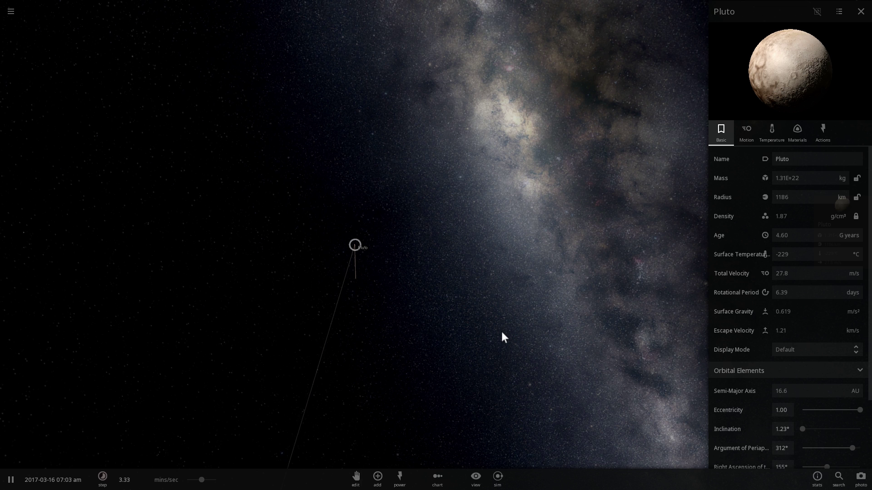
scroll(501, 335, "down", 5)
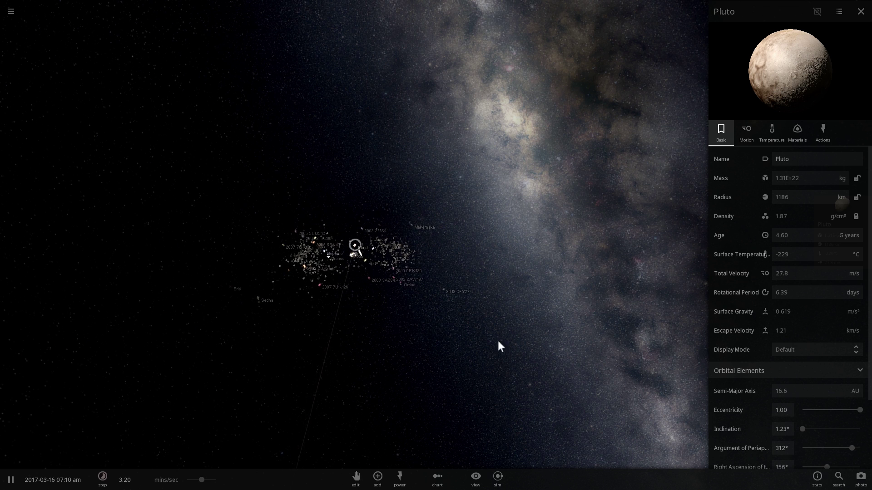
left_click(498, 341)
left_click(476, 477)
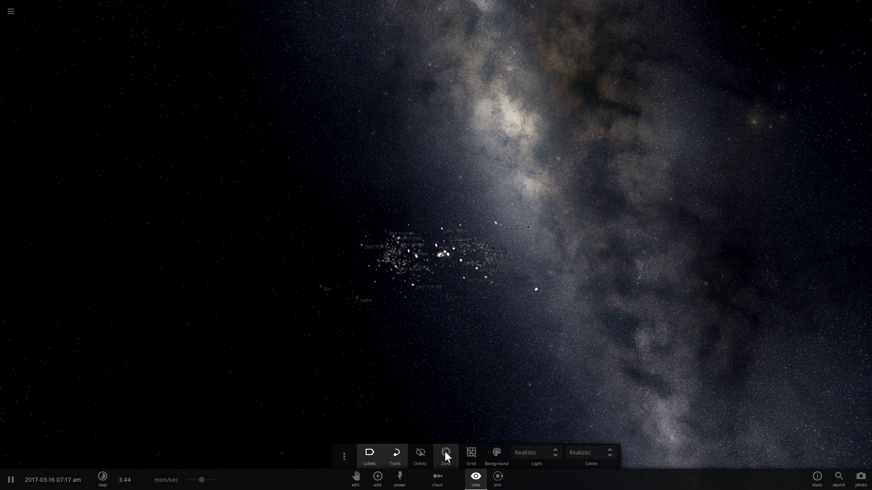
left_click(420, 454)
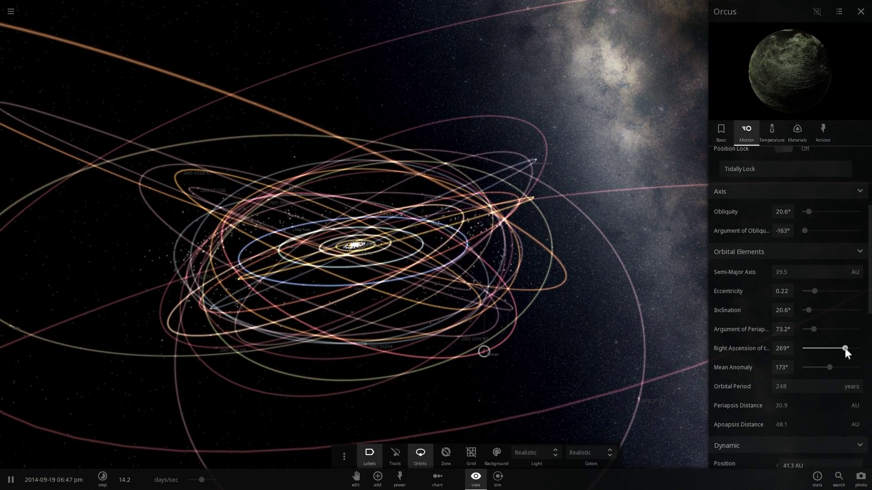
Set the right ascension in Orcus's orbital elements to 139° and inspect its orbit from other angles.
left_click_drag(845, 349, 824, 349)
left_click_drag(527, 360, 655, 369)
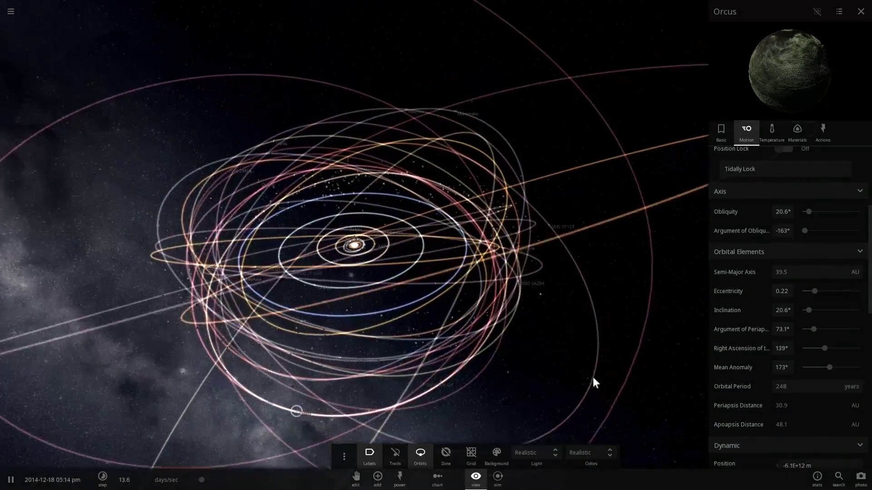
left_click_drag(592, 378, 674, 343)
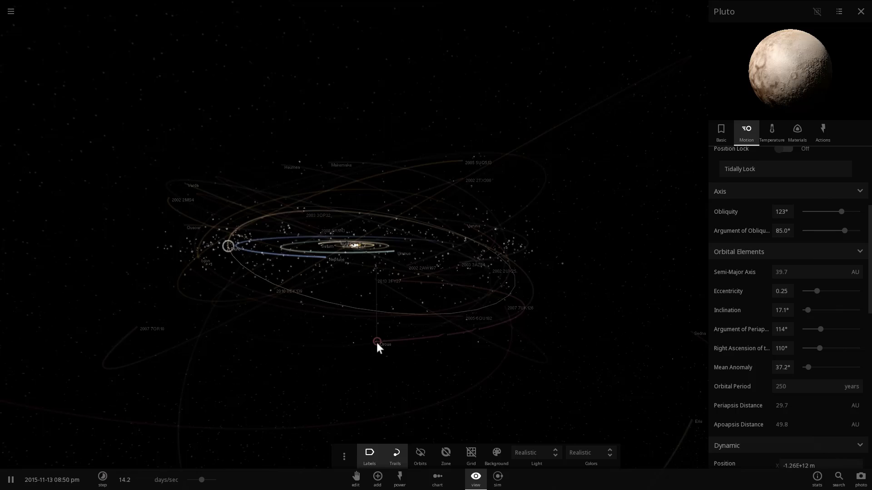
Compare the orbital elements of Orcus and Pluto, including semi-major axis and orbital period, by selecting each in turn.
left_click(376, 342)
left_click(234, 248)
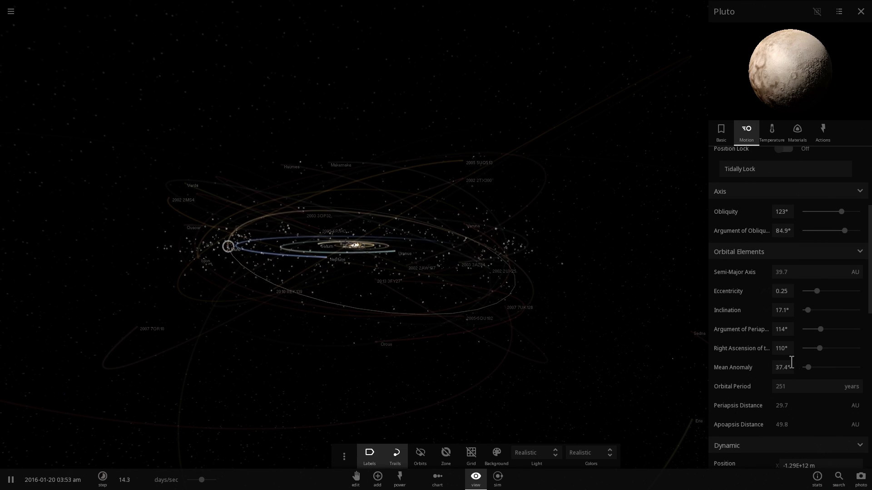
left_click(380, 340)
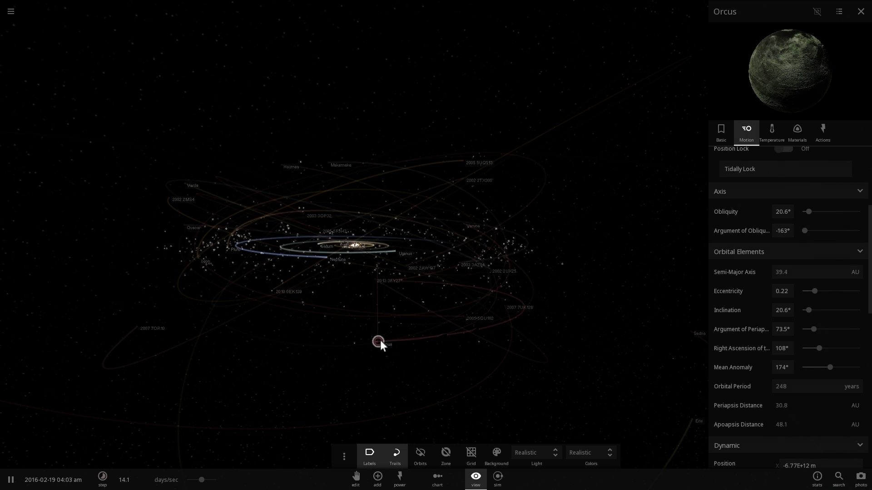
left_click(229, 247)
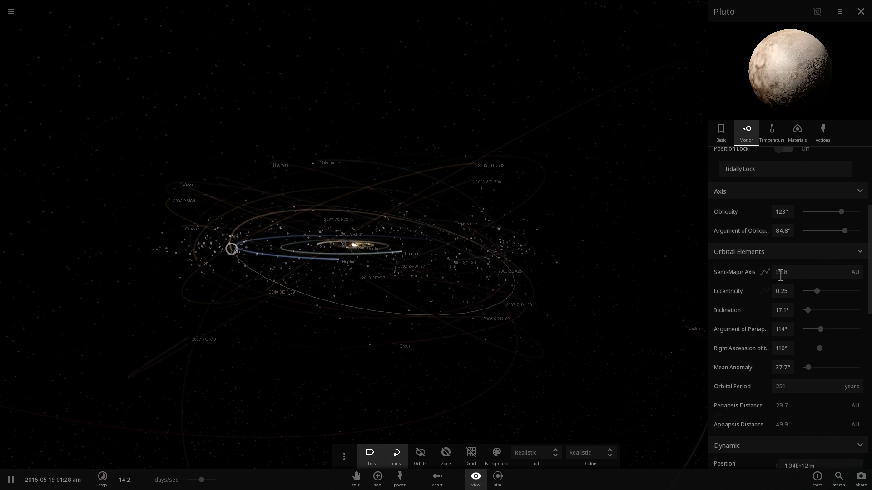
left_click(392, 345)
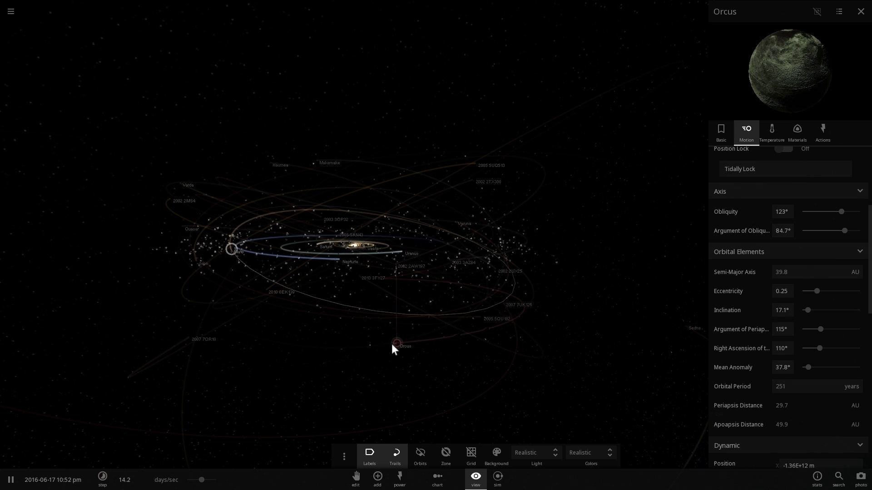
left_click(233, 250)
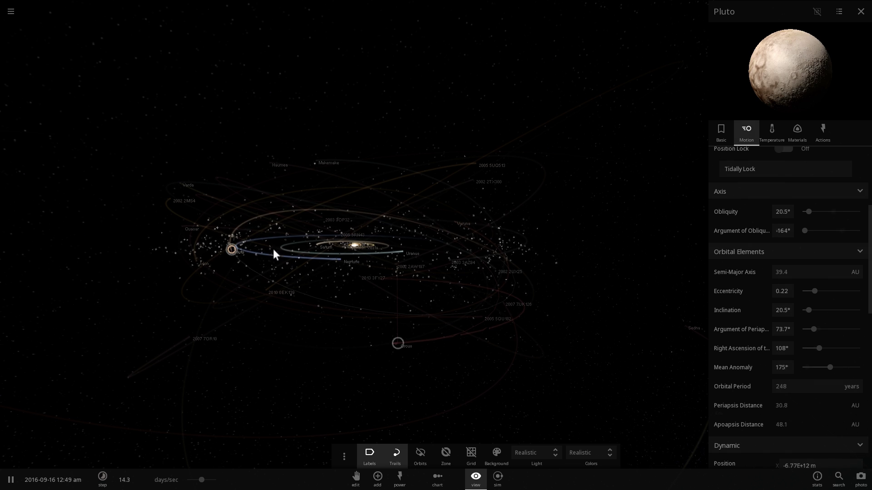
left_click(397, 345)
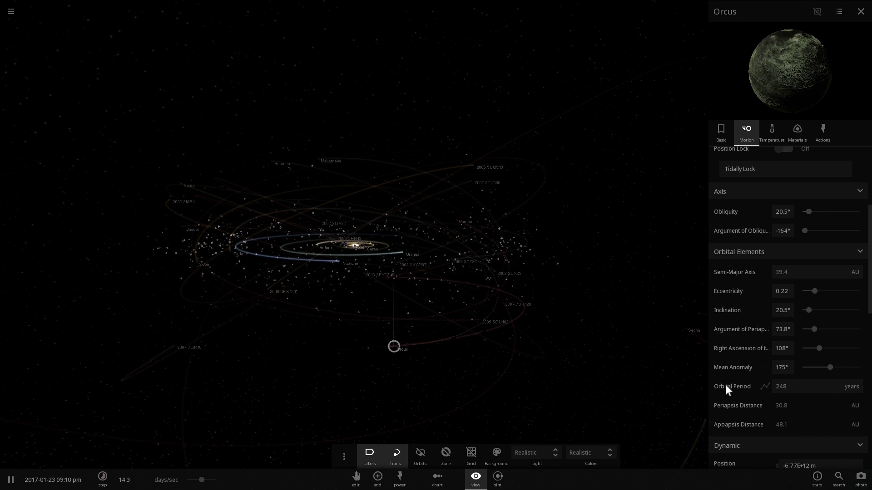
Open a fresh copy of the Solar System simulation from the built-in simulations.
left_click_drag(395, 345, 204, 168)
left_click(203, 168)
left_click_drag(314, 218, 321, 251)
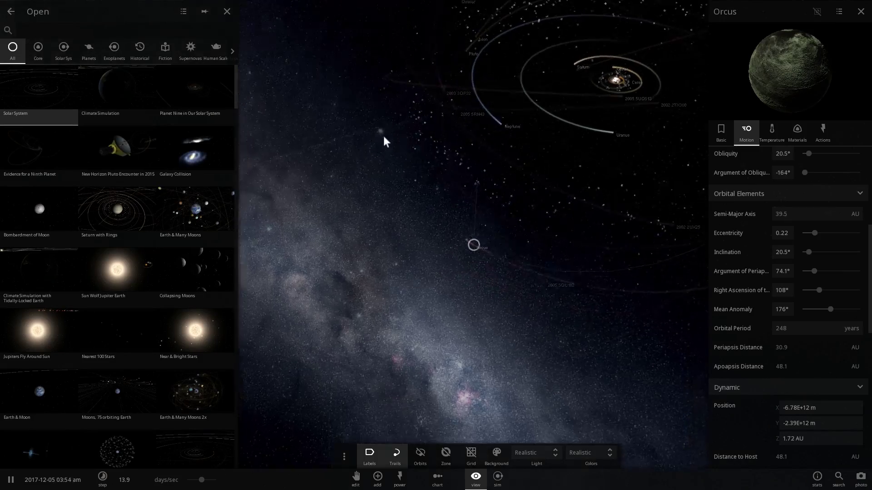
left_click(46, 97)
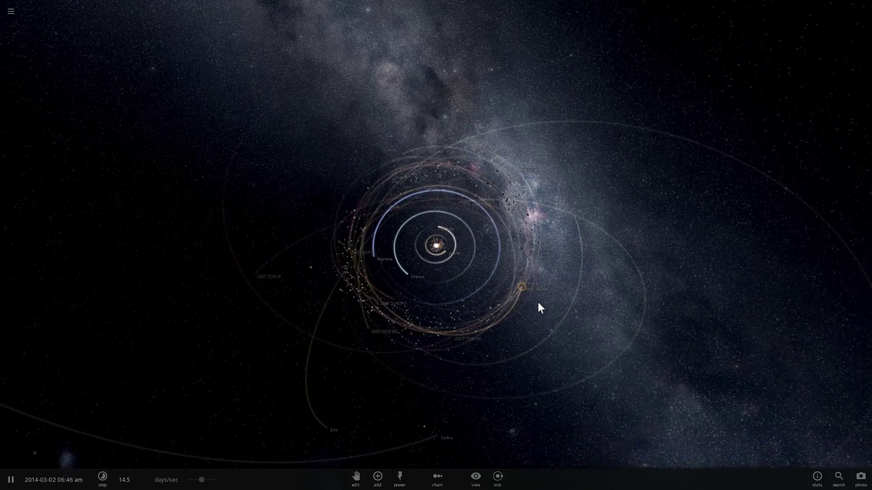
Find Orcus among the outer solar system objects and centre the view on it.
scroll(538, 255, "up", 3)
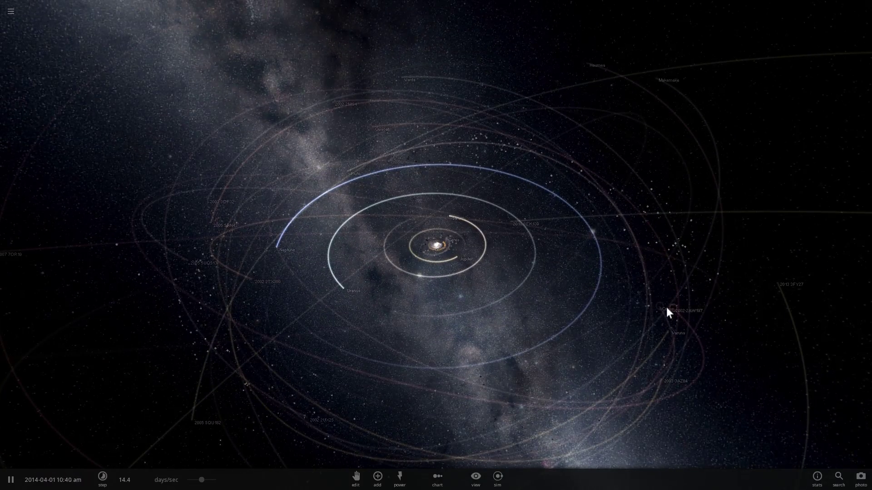
left_click(663, 307)
double_click(660, 307)
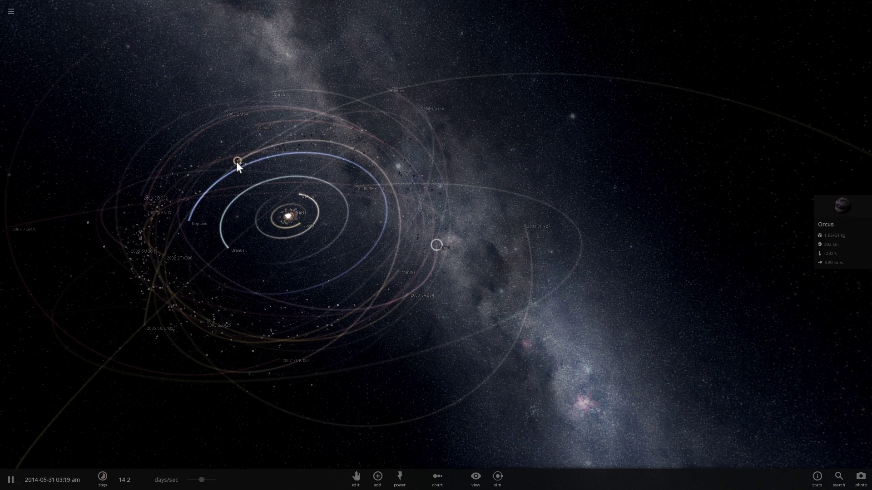
Compare the positions of Pluto and Orcus around the Sun by selecting them alternately and viewing their orbits from several angles.
left_click(236, 162)
scroll(295, 236, "up", 5)
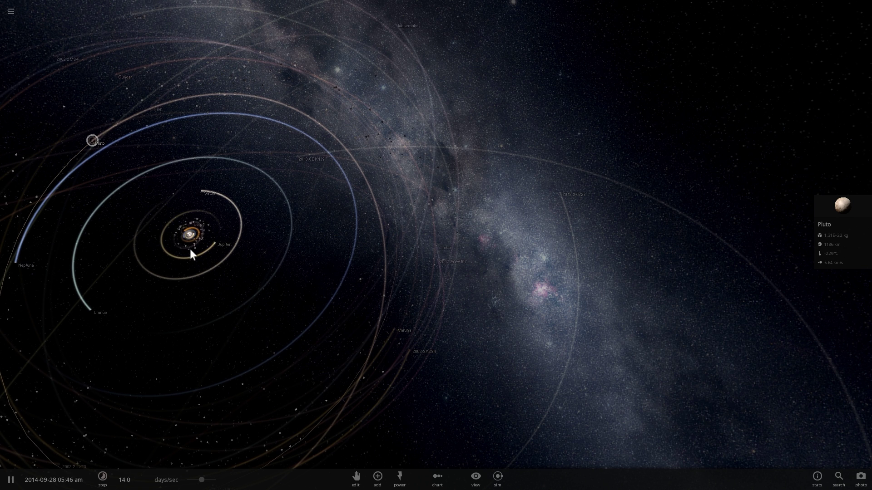
left_click(436, 251)
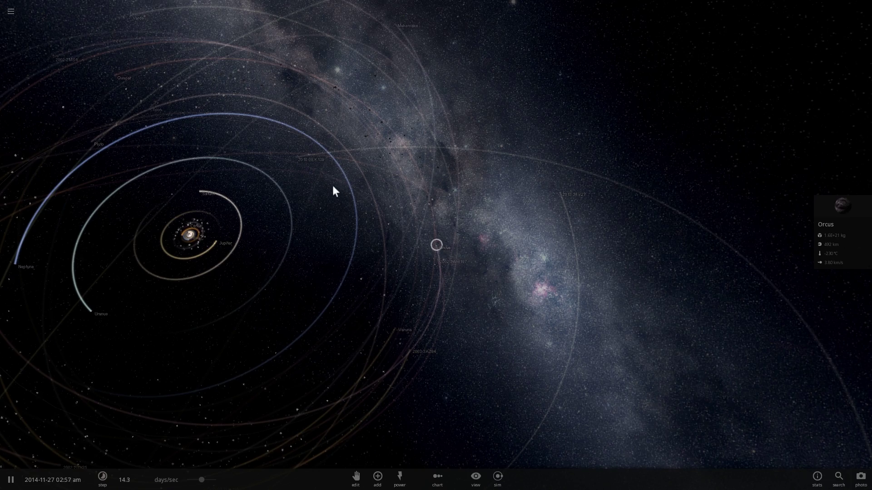
left_click(93, 141)
left_click_drag(248, 192, 307, 183)
scroll(307, 183, "down", 3)
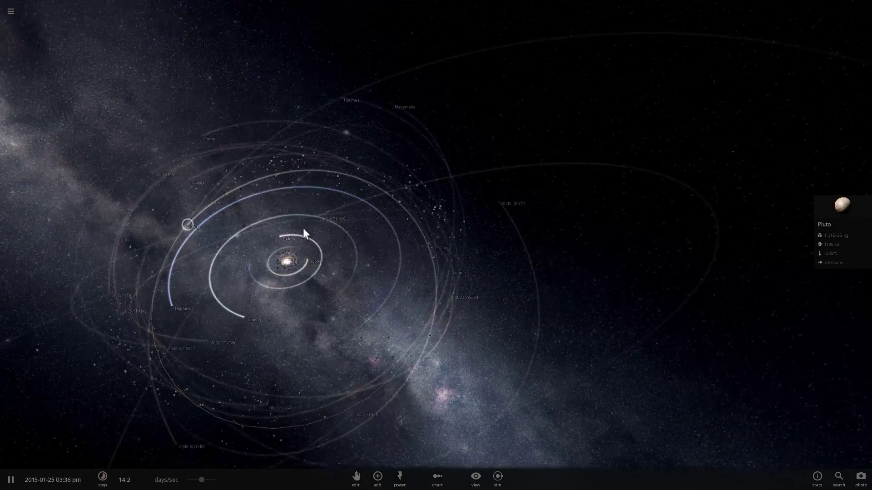
left_click_drag(321, 240, 435, 248)
left_click(436, 246)
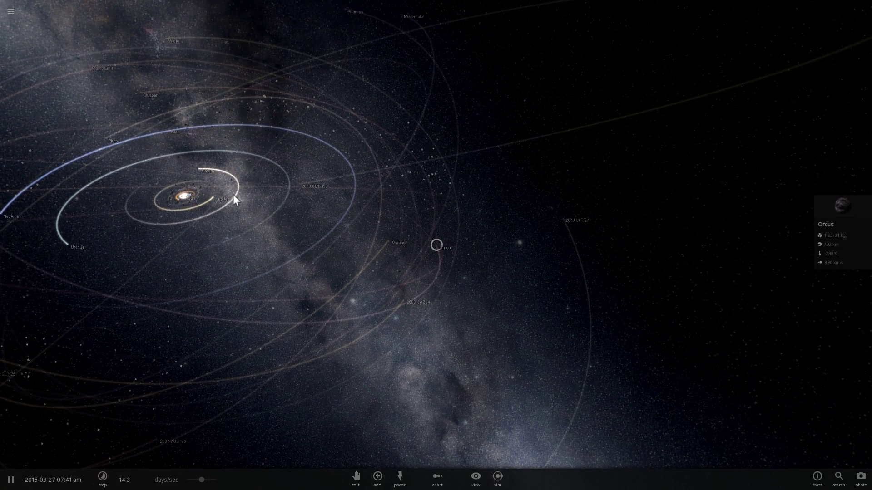
left_click_drag(244, 195, 247, 206)
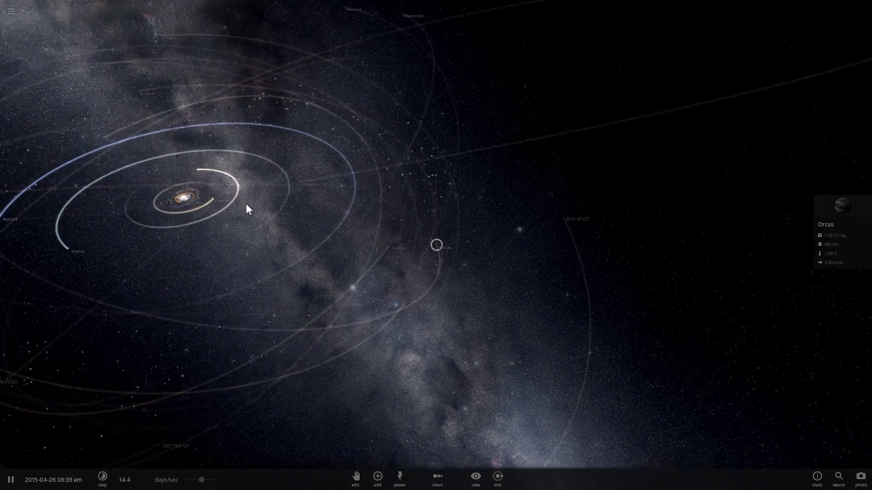
Compare the orbits of Neptune and Pluto by centring the view on Neptune, selecting Pluto and viewing both from another angle.
left_click(52, 217)
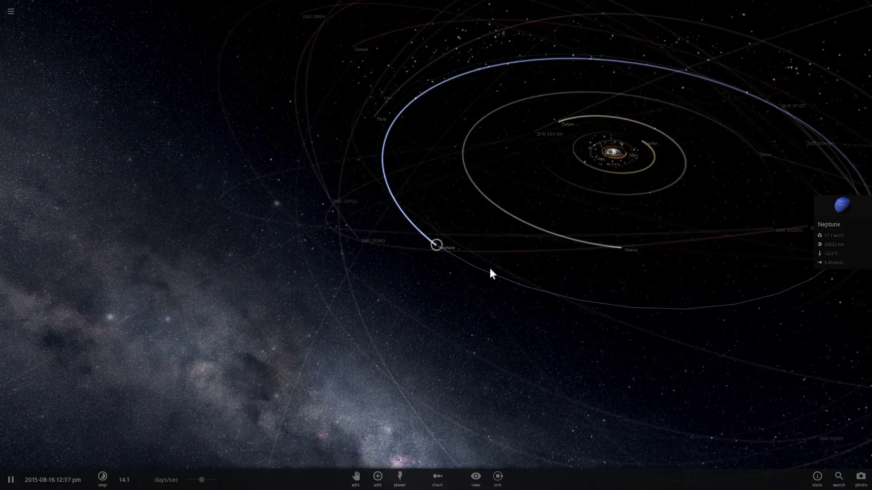
left_click_drag(490, 269, 469, 269)
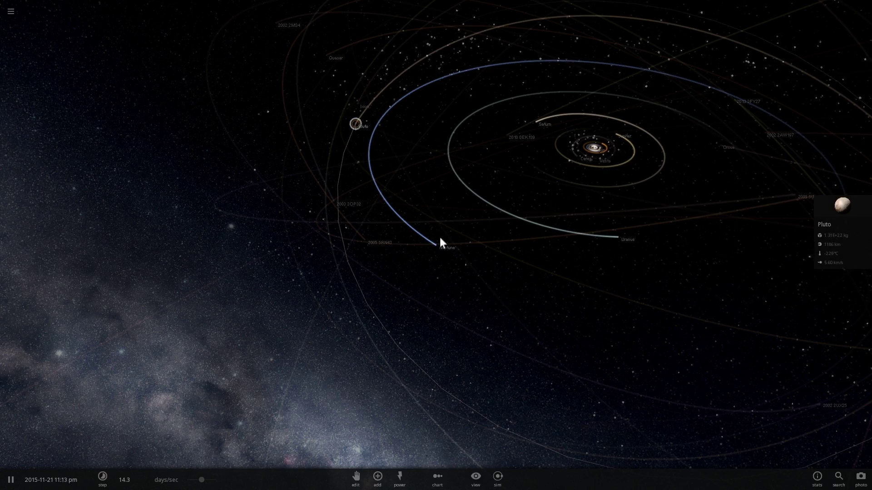
left_click(355, 125)
left_click_drag(409, 334, 512, 329)
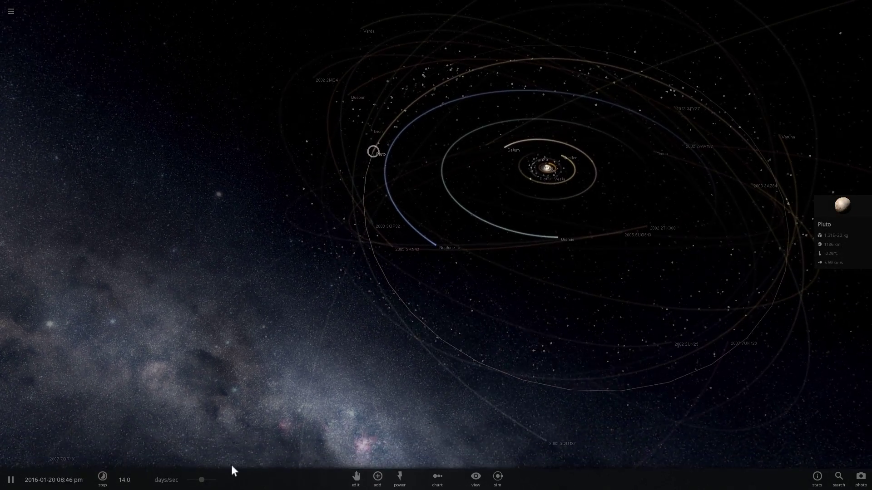
Speed the simulation up to years per second and watch Pluto's and Neptune's orbits from above with the view centred on the Sun.
left_click_drag(205, 481, 220, 485)
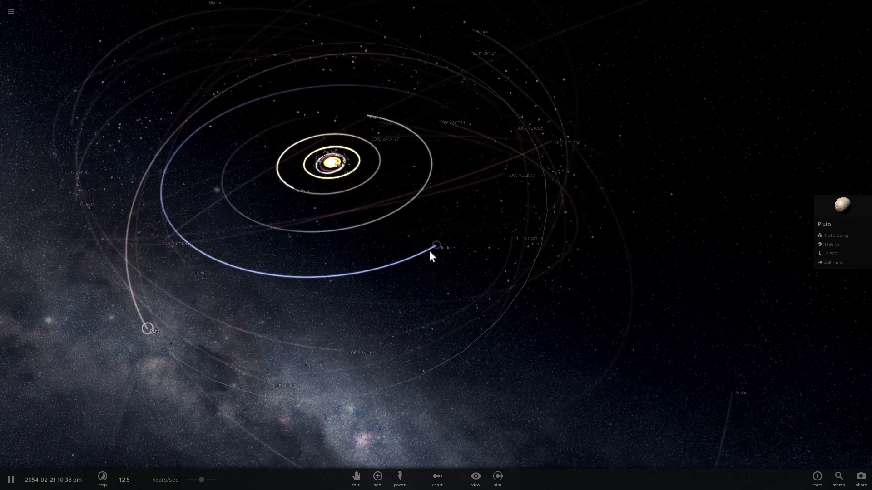
left_click(277, 240)
key("space")
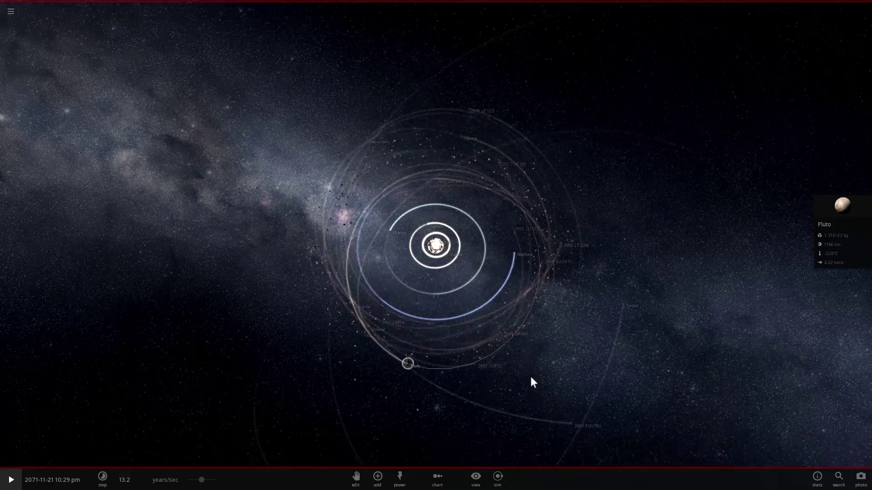
key("space")
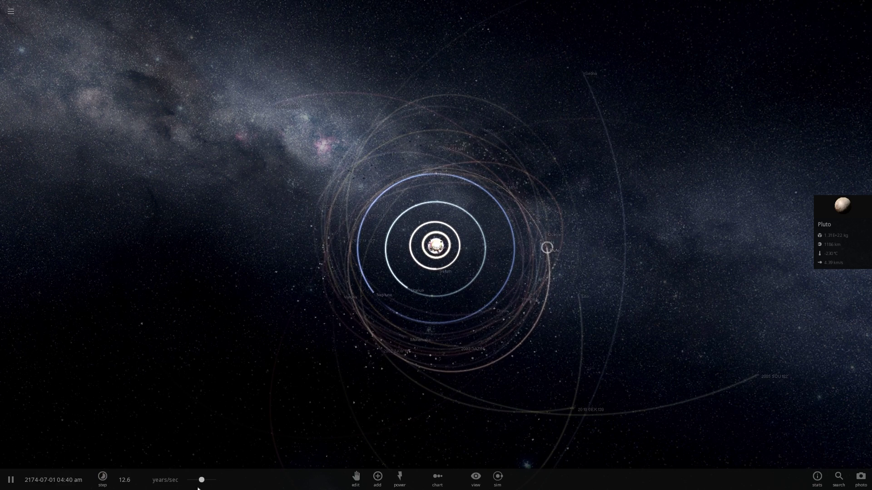
left_click_drag(201, 480, 227, 472)
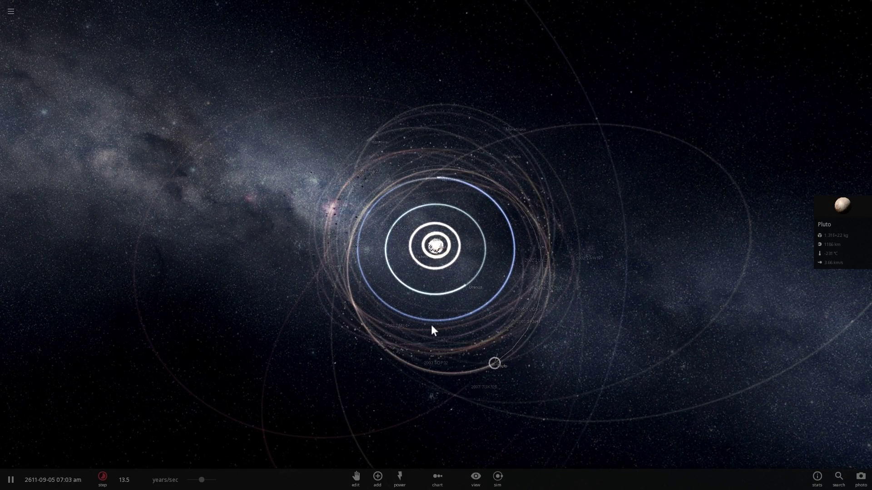
mouse_move(465, 352)
left_mouse_down()
mouse_move(399, 302)
mouse_move(445, 327)
mouse_move(431, 293)
mouse_move(438, 325)
mouse_move(477, 346)
left_mouse_up()
Slow the simulation to about 9 months per second and centre a close-up view on Orcus.
left_click_drag(201, 480, 185, 478)
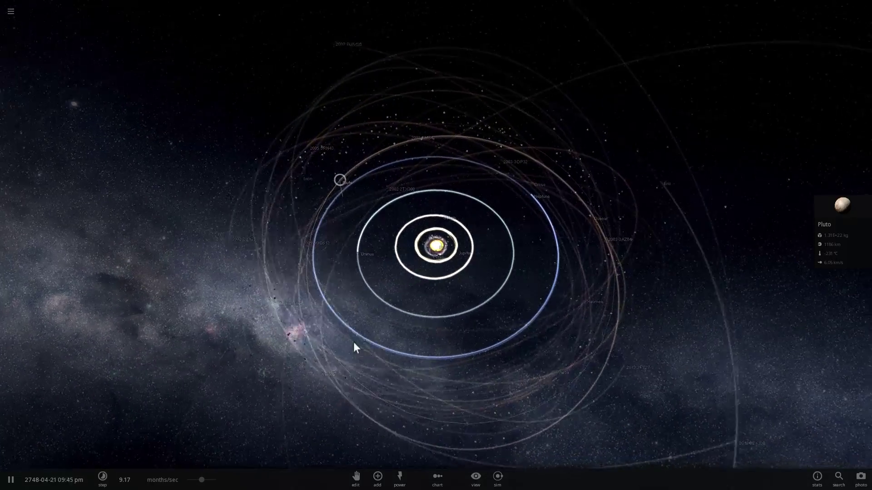
scroll(359, 312, "up", 5)
scroll(557, 149, "down", 3)
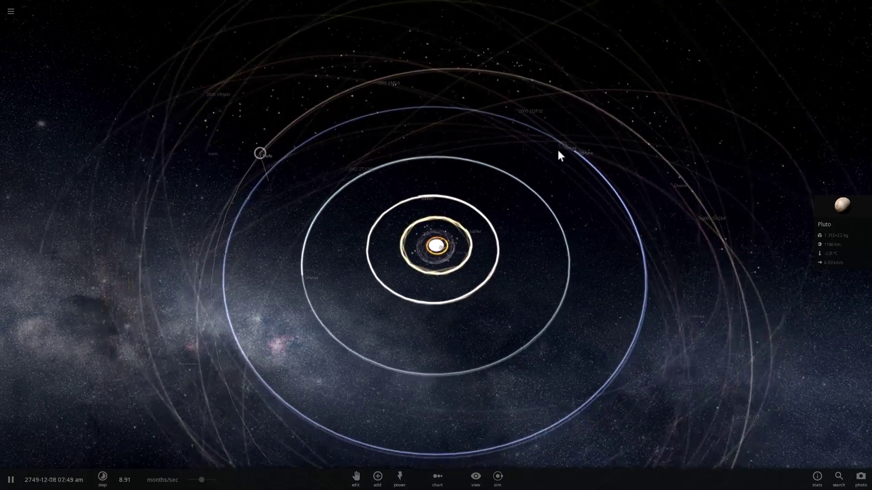
double_click(558, 151)
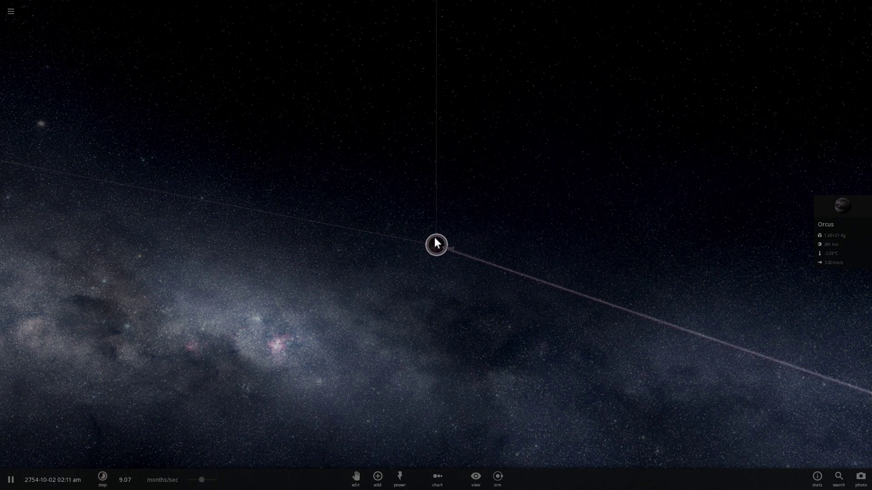
scroll(434, 238, "up", 5)
scroll(433, 239, "down", 2)
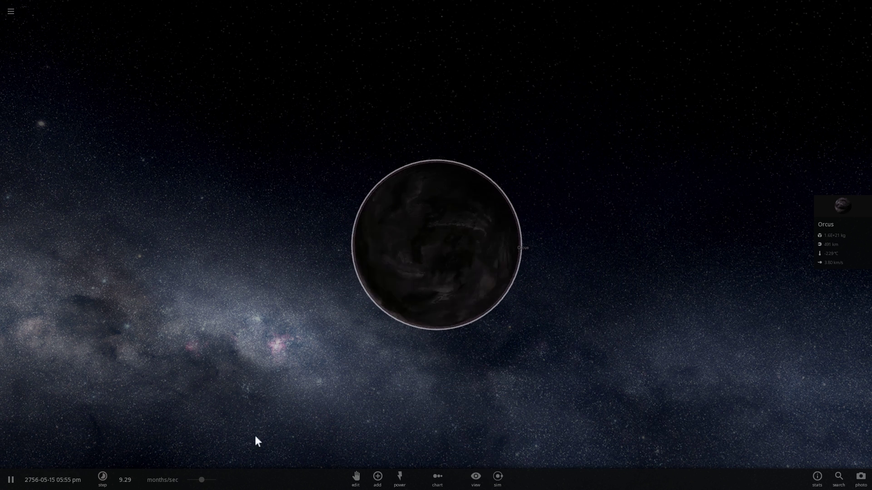
Slow the simulation to about 20 minutes per second while framing Orcus with free space around it.
left_click_drag(201, 480, 179, 479)
left_click_drag(340, 323, 362, 426)
scroll(361, 426, "down", 3)
Add Pluto as a binary companion of Orcus at a distance of about 7,500 km, with Balance Motion on.
left_click(378, 477)
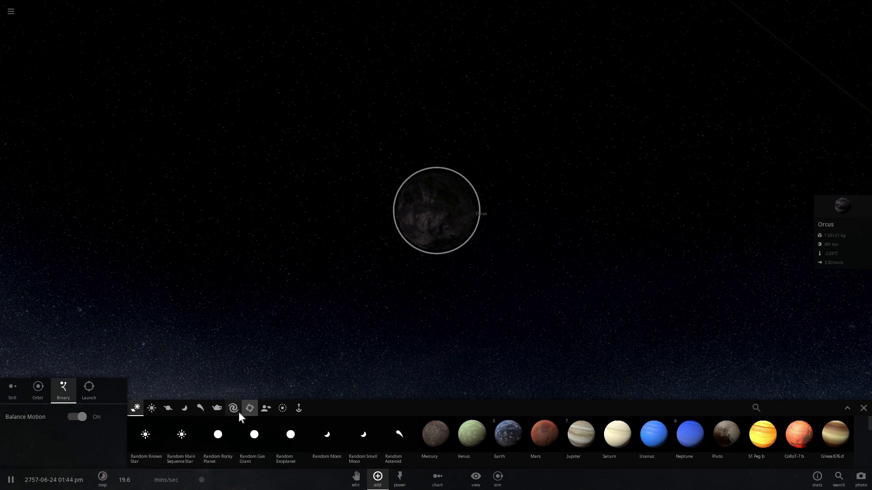
left_click(781, 408)
type("plut")
left_click(139, 439)
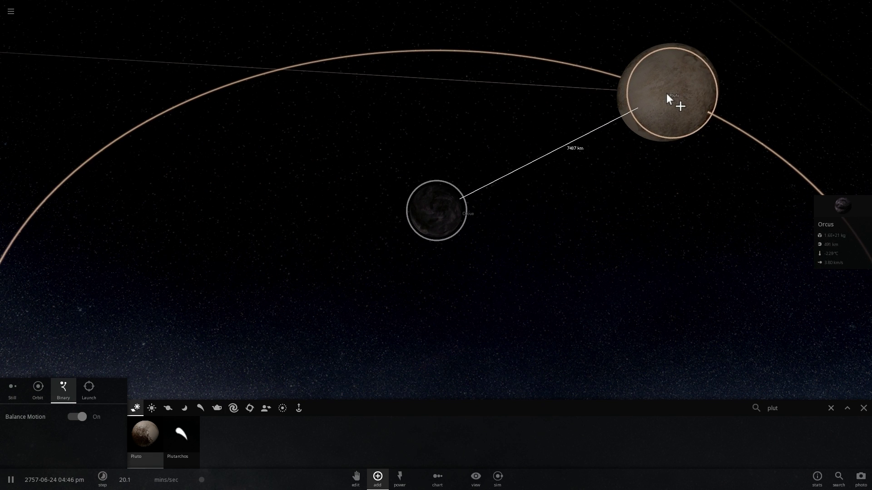
left_click(670, 97)
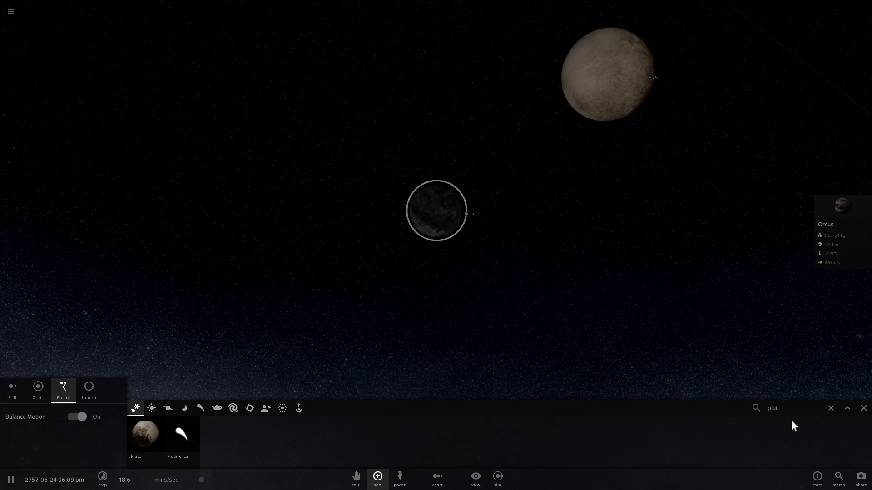
key("BackSpace")
key("BackSpace")
key("BackSpace")
key("BackSpace")
type("char")
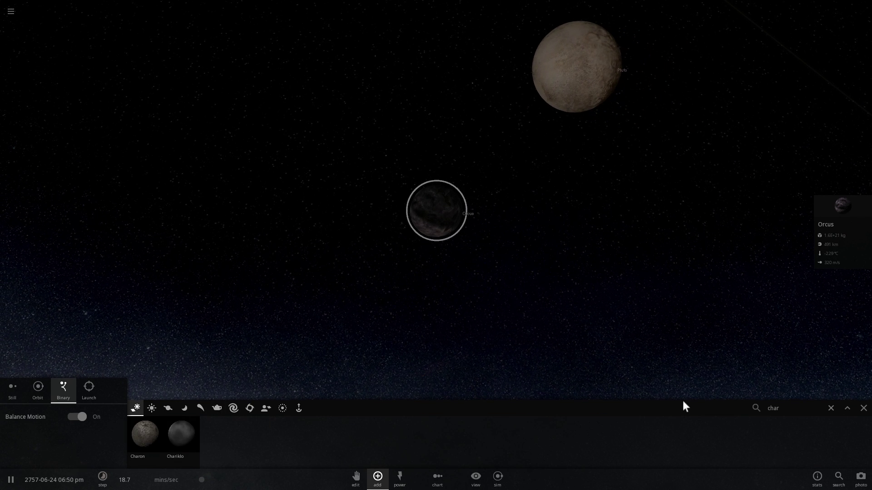
left_click(142, 443)
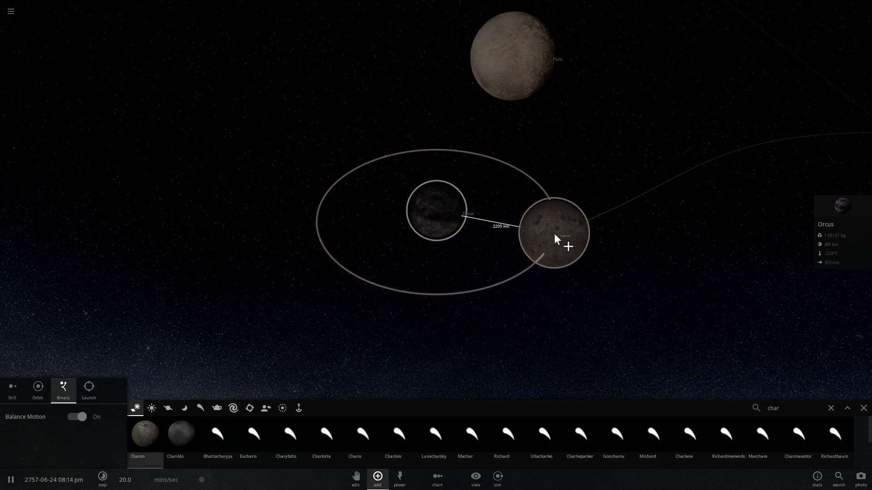
key("Escape")
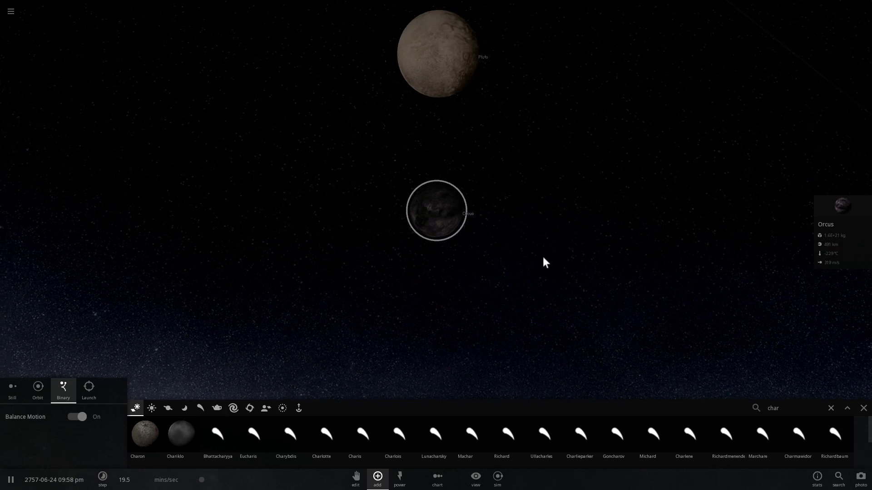
Examine the sizes of Orcus and the added Pluto side by side, selecting Pluto for comparison.
scroll(407, 159, "up", 4)
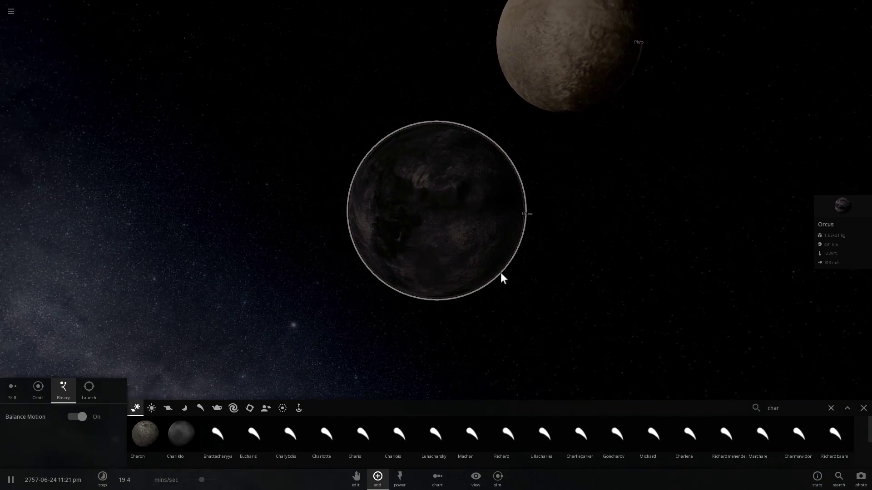
scroll(501, 274, "down", 2)
left_click_drag(609, 284, 480, 143)
scroll(449, 132, "down", 2)
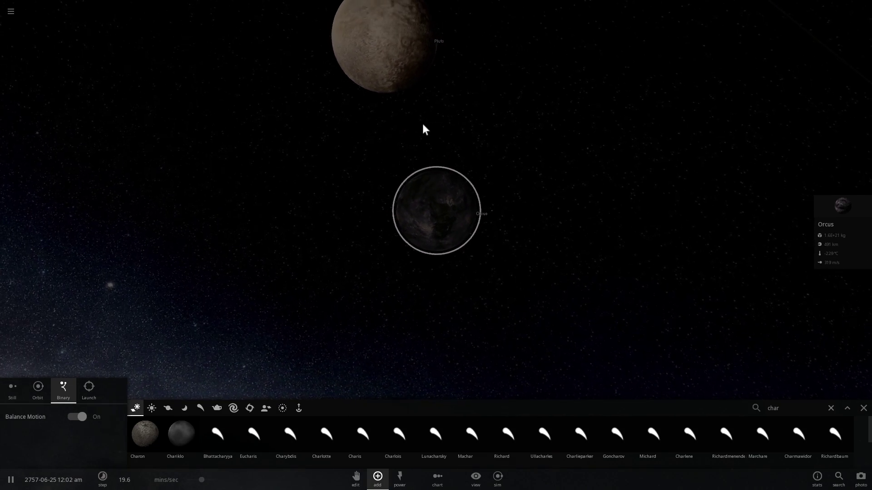
left_click(401, 101)
scroll(440, 188, "up", 2)
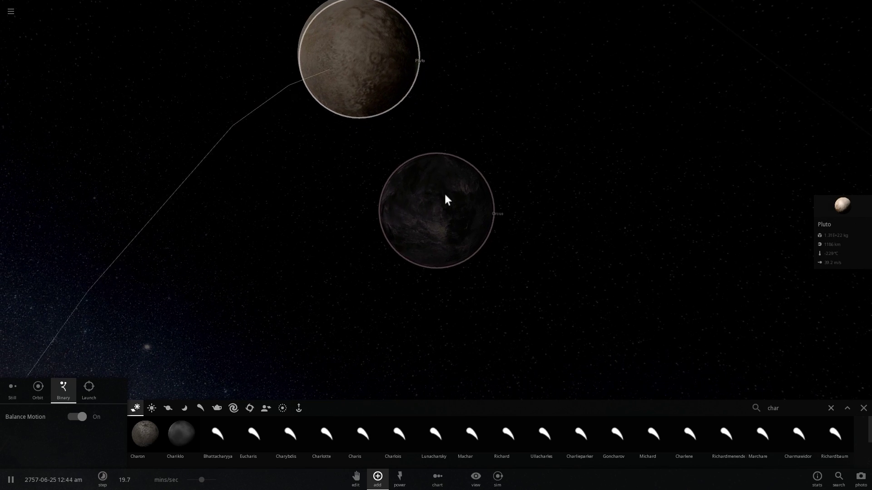
Compare the temperature properties of Orcus and Pluto by opening them for each body in turn.
left_click(446, 199)
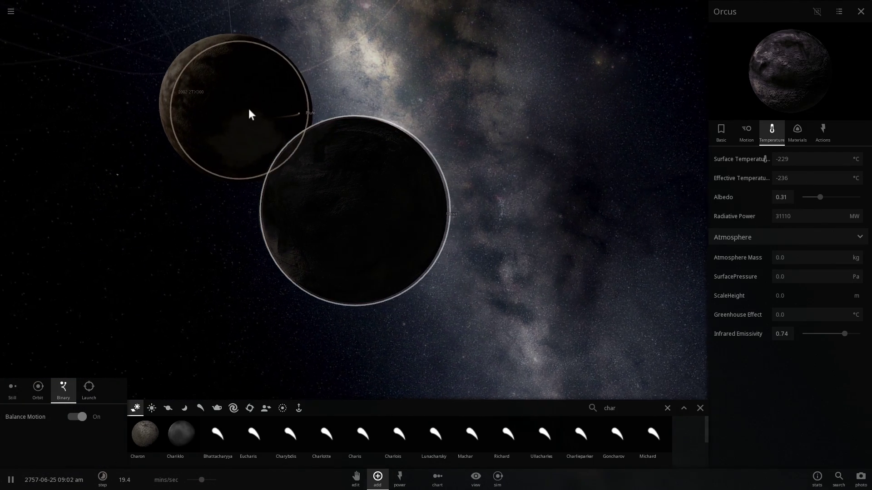
left_click(248, 108)
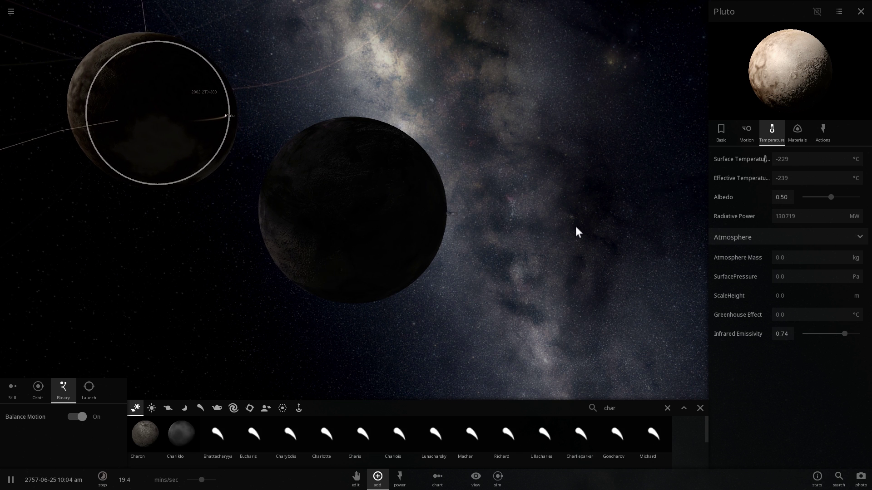
left_click_drag(576, 227, 513, 226)
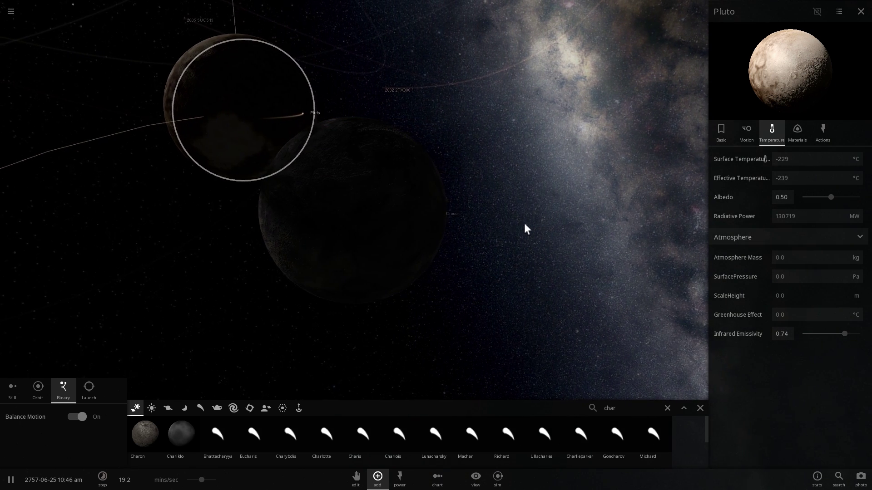
scroll(586, 201, "down", 3)
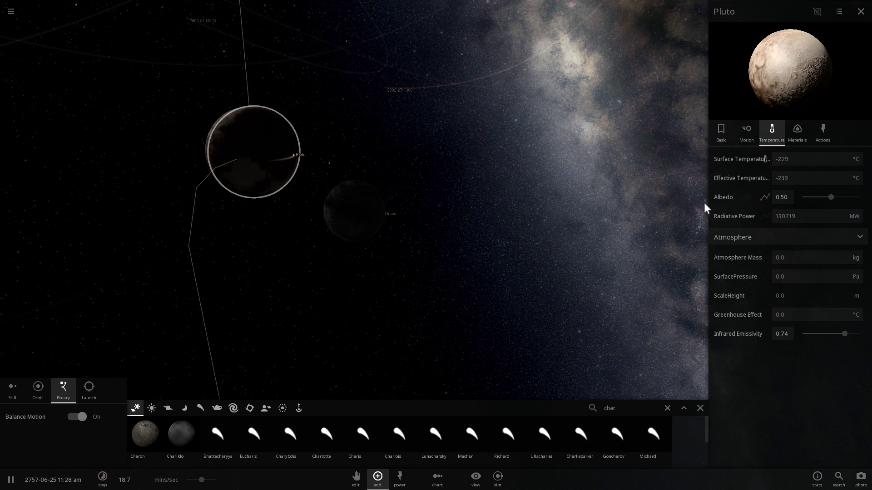
left_click_drag(659, 203, 401, 220)
Select Orcus again and examine its surface up close from its dark and lit sides.
left_click(370, 225)
scroll(371, 224, "up", 2)
scroll(383, 234, "up", 5)
left_click_drag(383, 234, 298, 236)
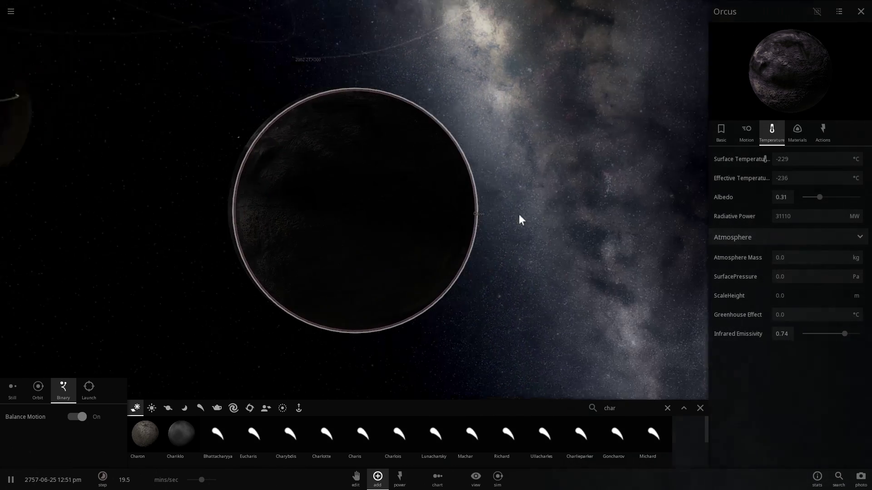
scroll(298, 235, "up", 2)
left_click_drag(349, 214, 369, 216)
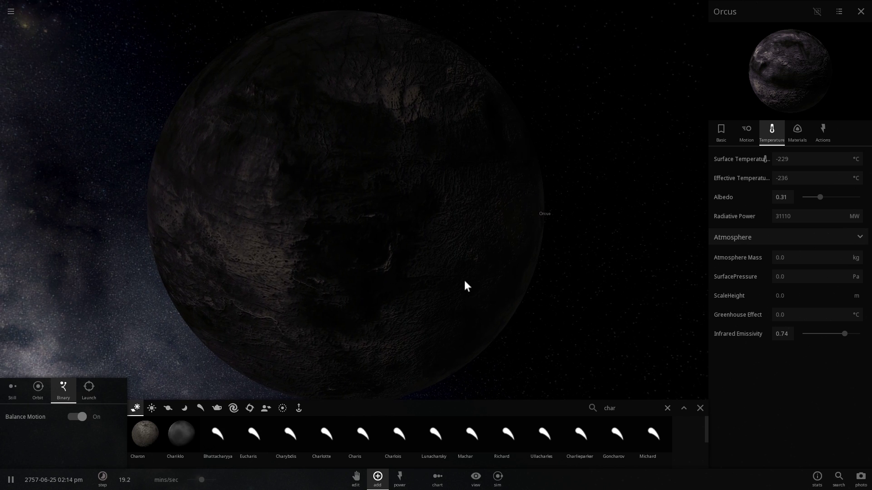
Compare the surfaces of Pluto and Orcus by centring the view on each in turn and inspecting them up close.
scroll(455, 271, "down", 3)
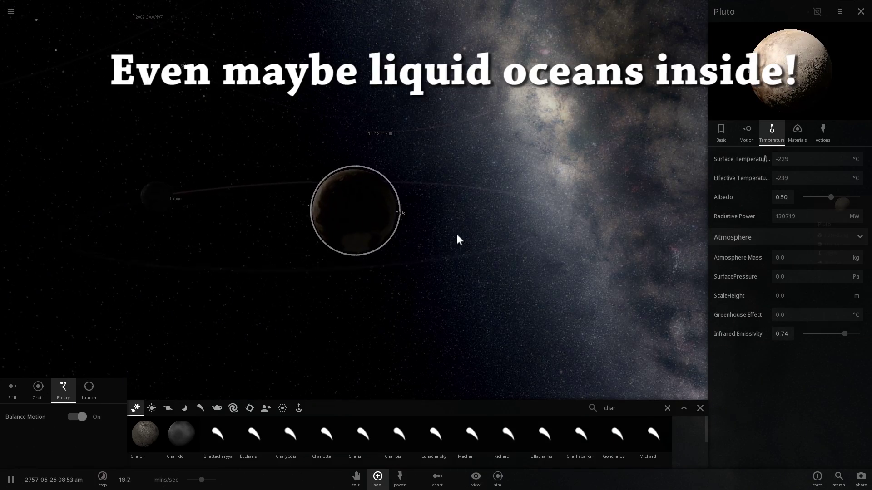
scroll(456, 233, "up", 5)
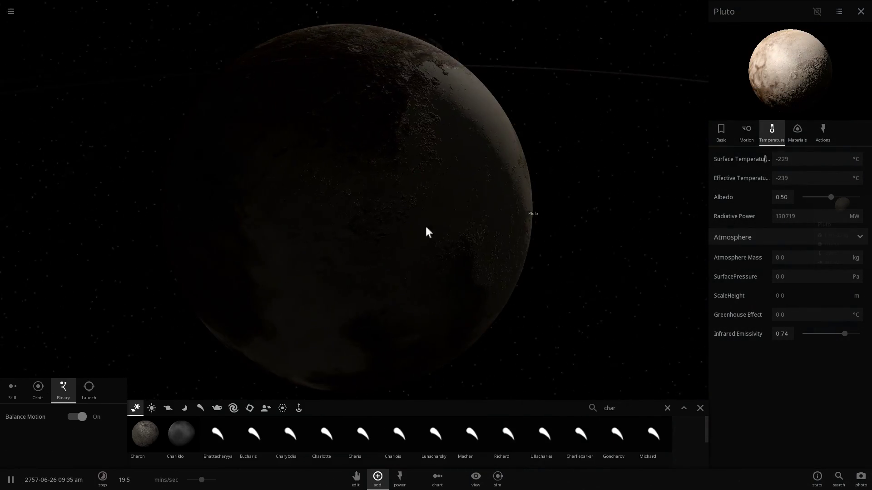
scroll(366, 220, "down", 5)
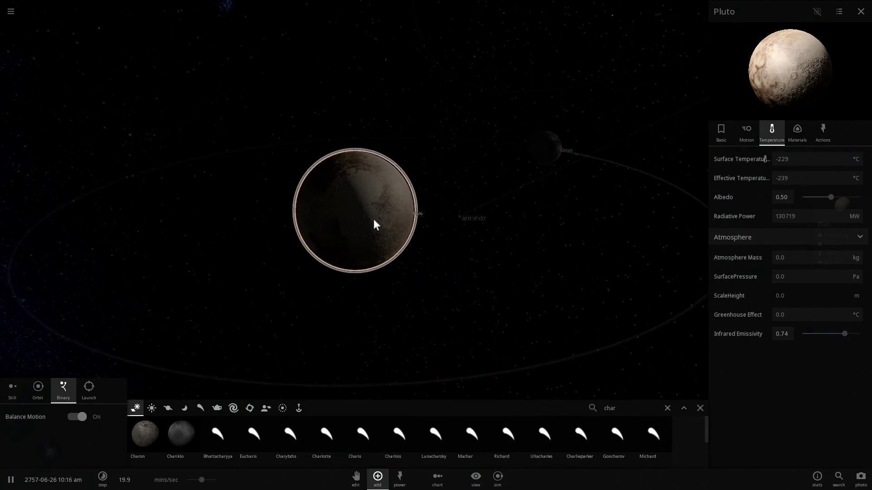
right_click_drag(369, 222, 414, 206)
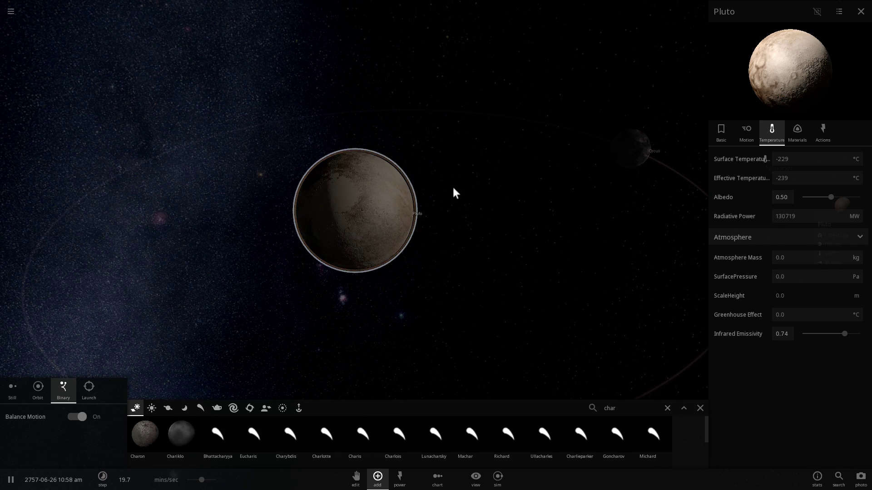
left_click(624, 153)
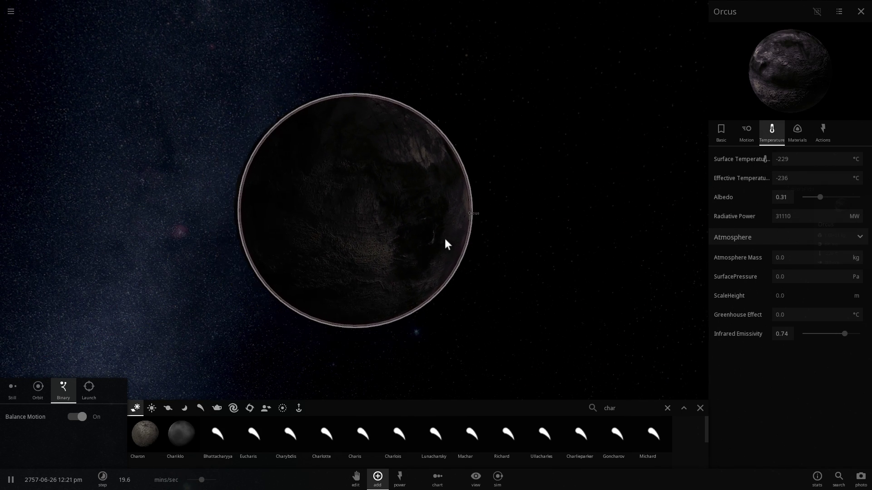
scroll(445, 239, "up", 2)
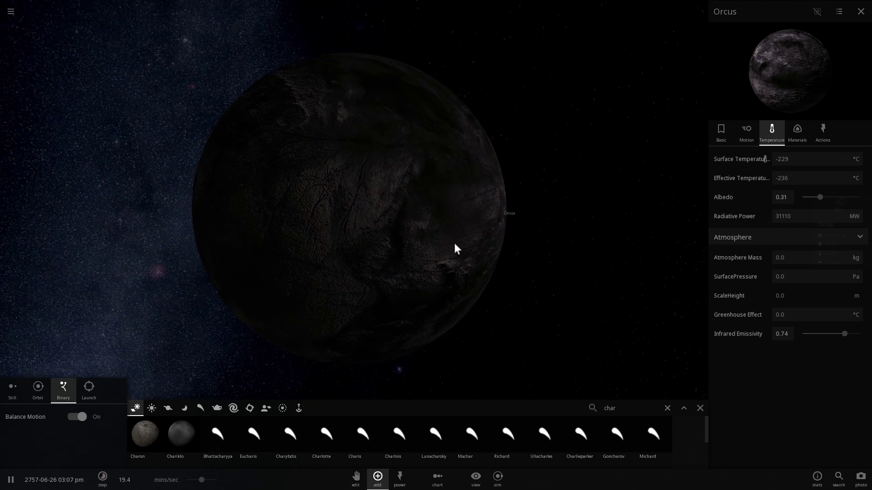
scroll(370, 195, "down", 5)
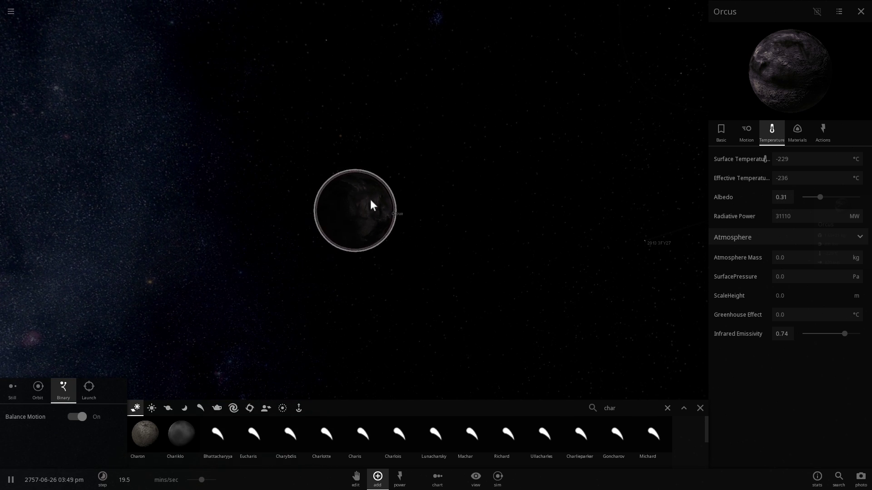
double_click(349, 287)
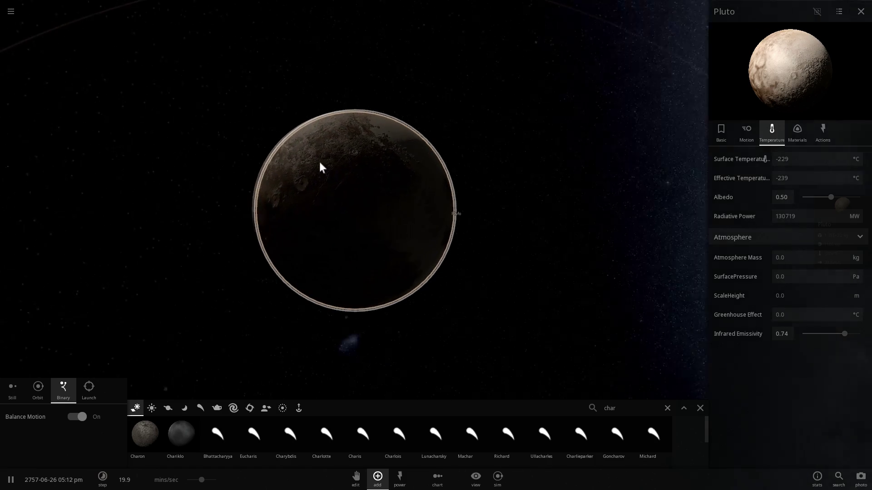
scroll(356, 183, "up", 4)
scroll(329, 200, "down", 4)
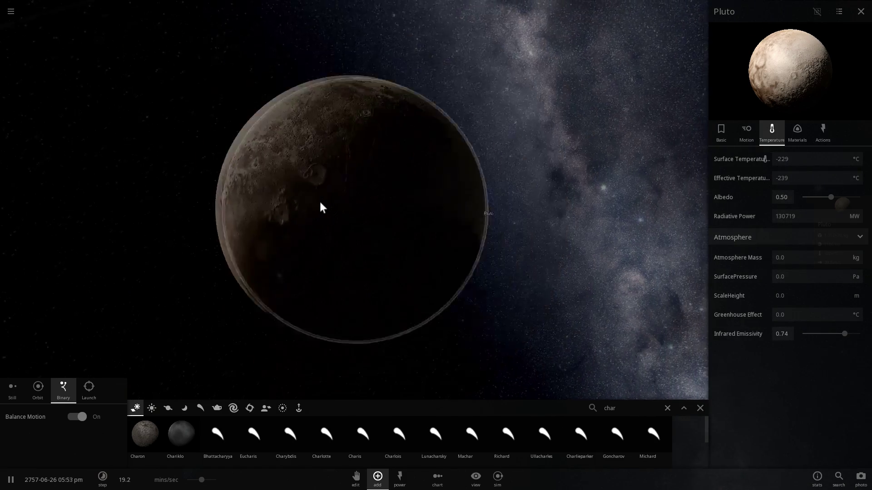
Centre the view on Orcus and compare its size and brightness with nearby Pluto from several angles and distances.
scroll(320, 207, "down", 5)
double_click(337, 311)
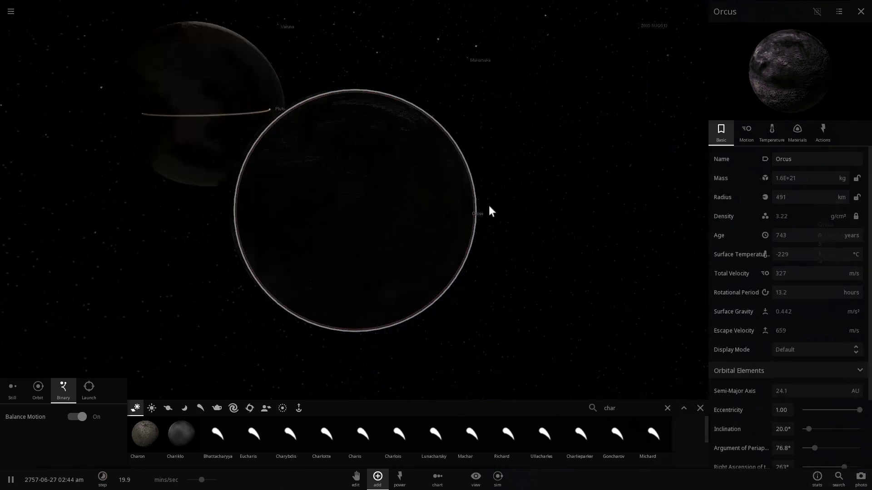
left_click_drag(489, 204, 388, 214)
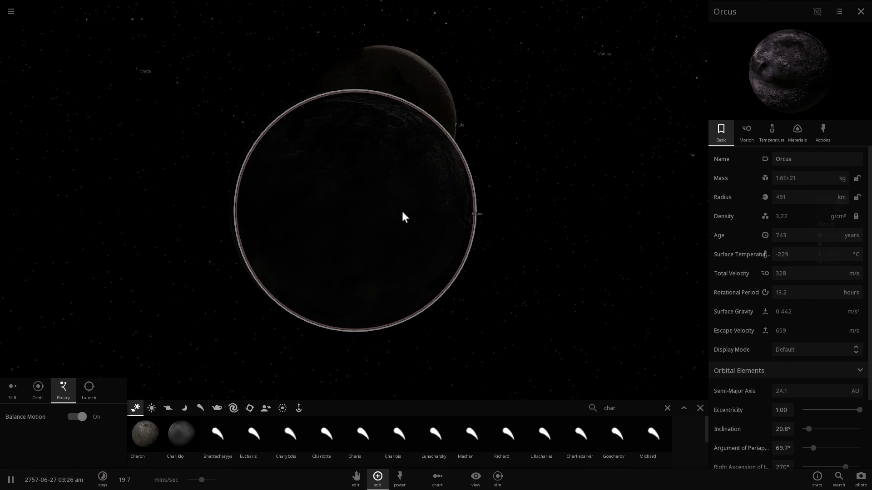
left_click_drag(500, 218, 489, 217)
scroll(533, 312, "up", 3)
scroll(533, 317, "down", 3)
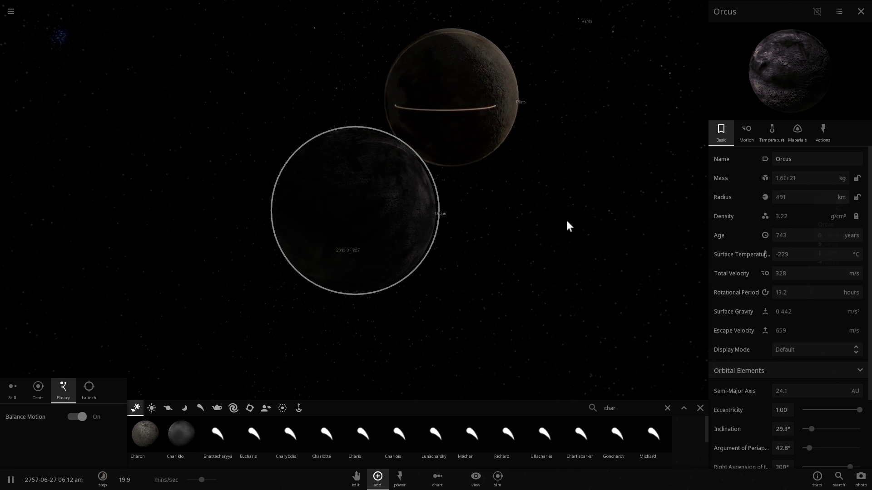
left_click_drag(567, 221, 525, 209)
scroll(525, 220, "up", 3)
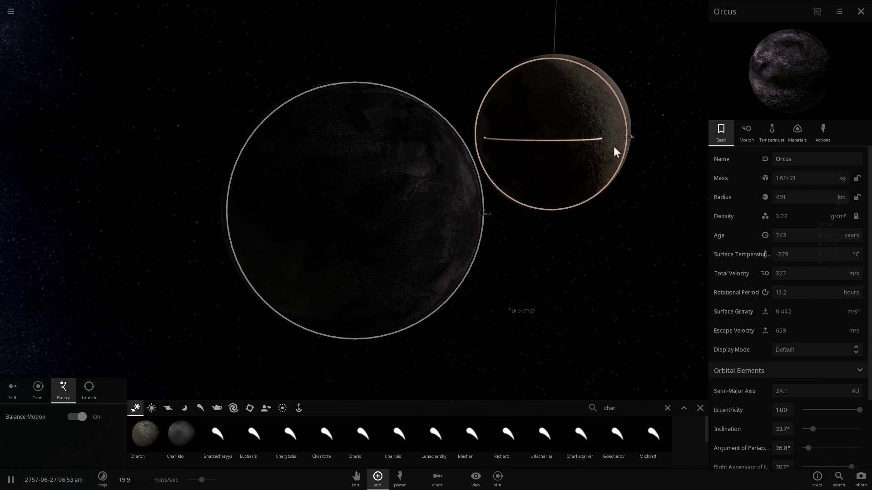
left_click_drag(626, 212, 503, 211)
scroll(508, 239, "down", 3)
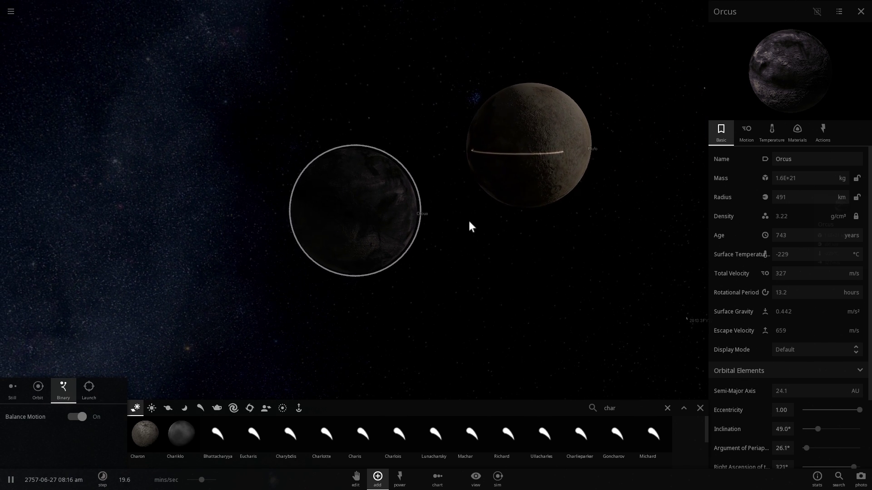
scroll(462, 239, "down", 2)
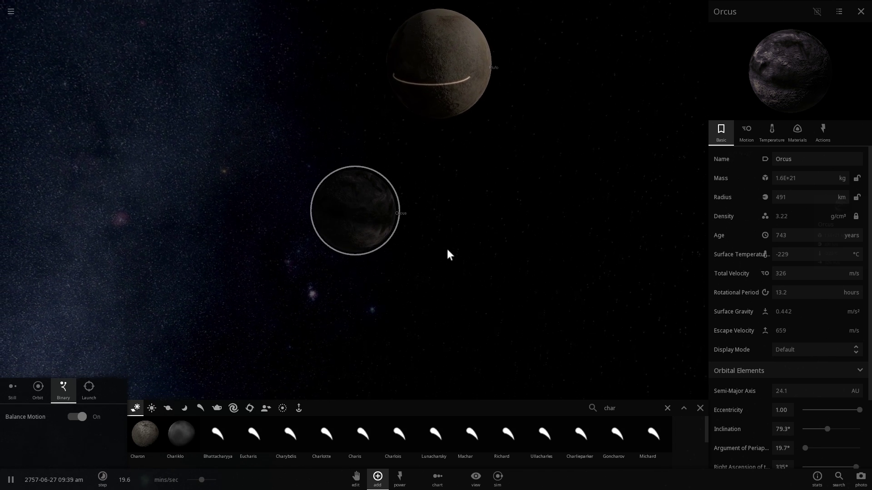
scroll(436, 227, "up", 2)
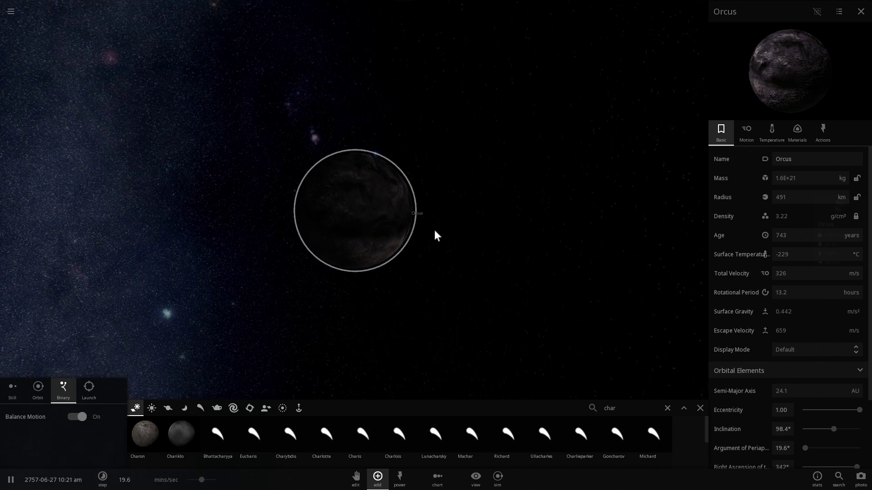
scroll(449, 252, "down", 3)
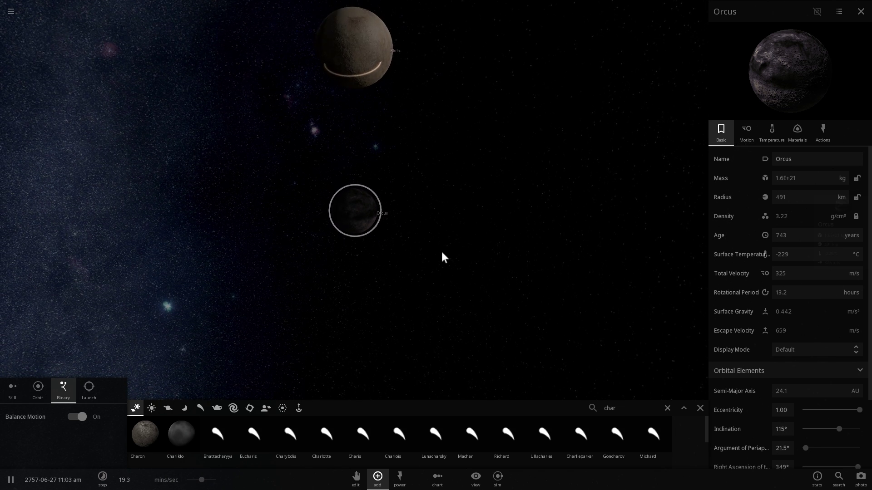
right_click_drag(380, 249, 435, 216)
scroll(413, 233, "up", 2)
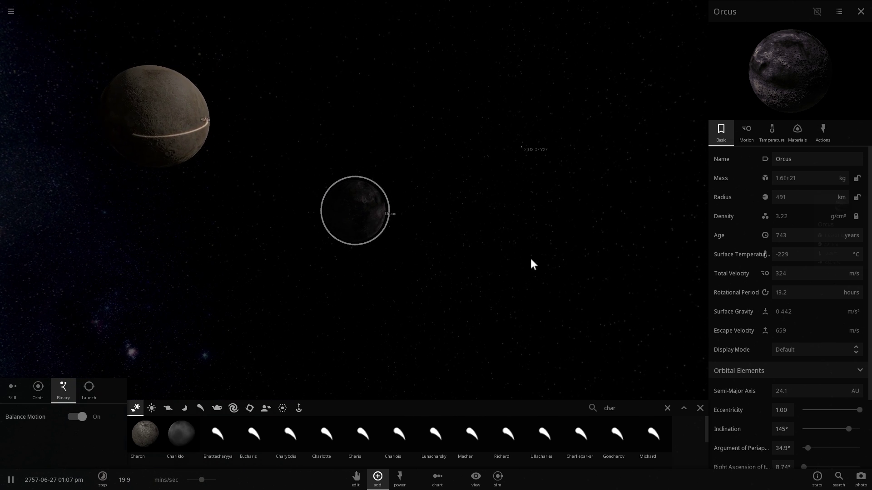
right_click_drag(533, 254, 409, 201)
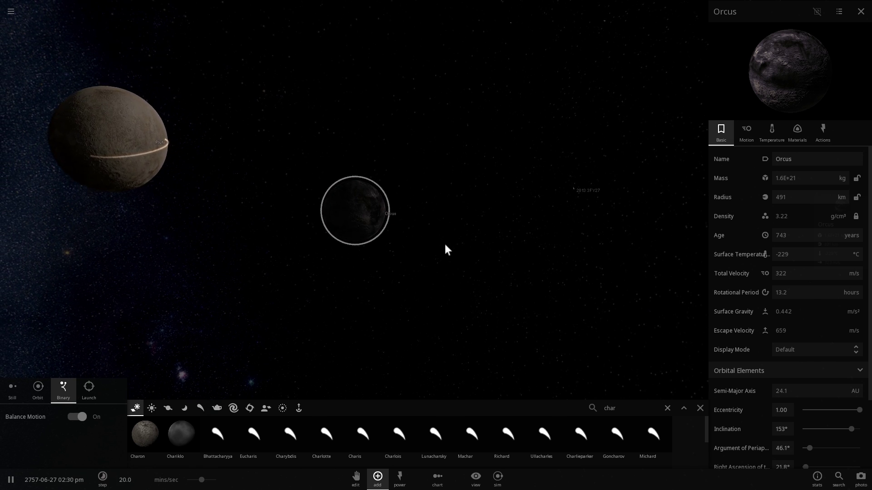
Inspect Orcus's surface up close, then view it from the side with Pluto behind it.
scroll(445, 249, "up", 4)
scroll(445, 249, "up", 3)
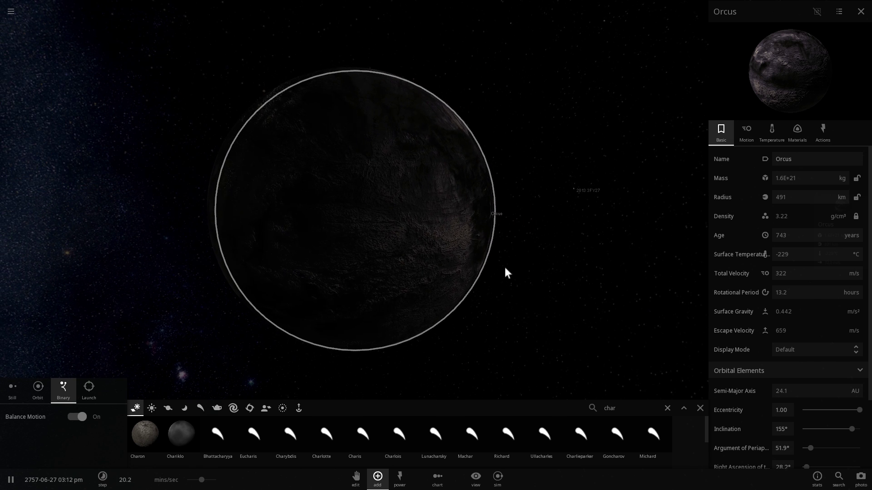
scroll(460, 261, "down", 4)
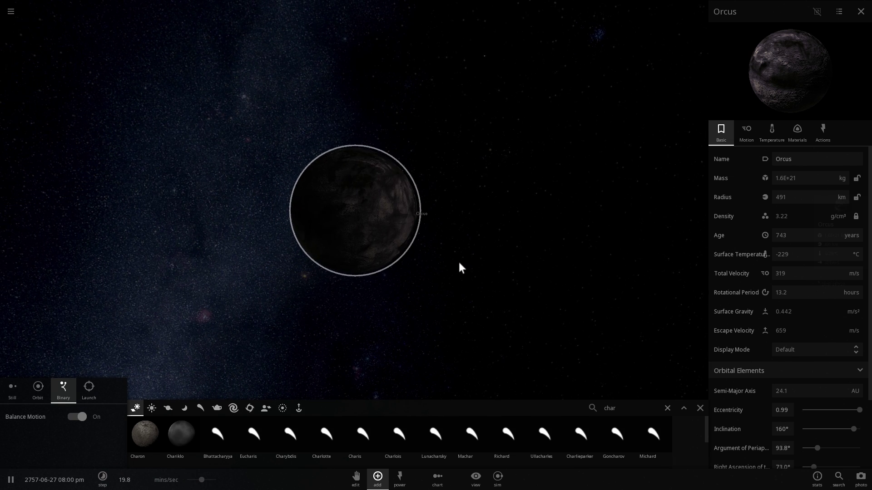
left_click_drag(488, 271, 301, 262)
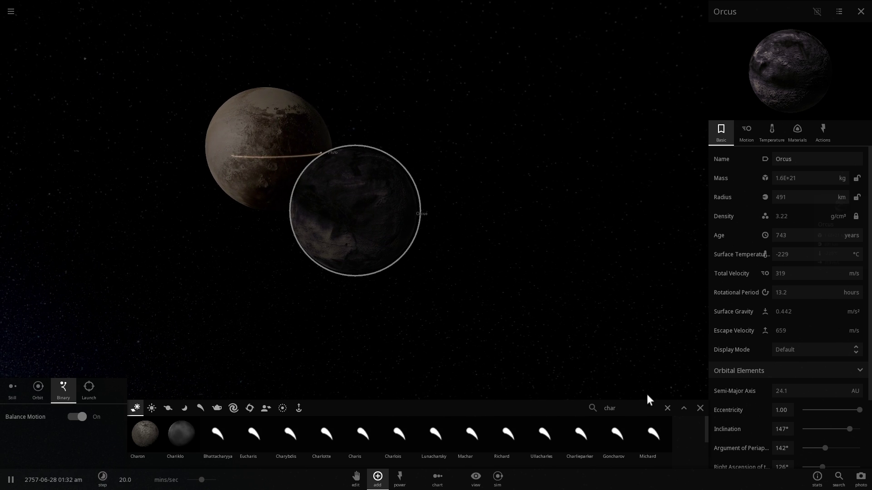
Add Vanth beside Orcus and centre the view on it with Pluto and Orcus in the background.
left_click(700, 409)
left_click(377, 476)
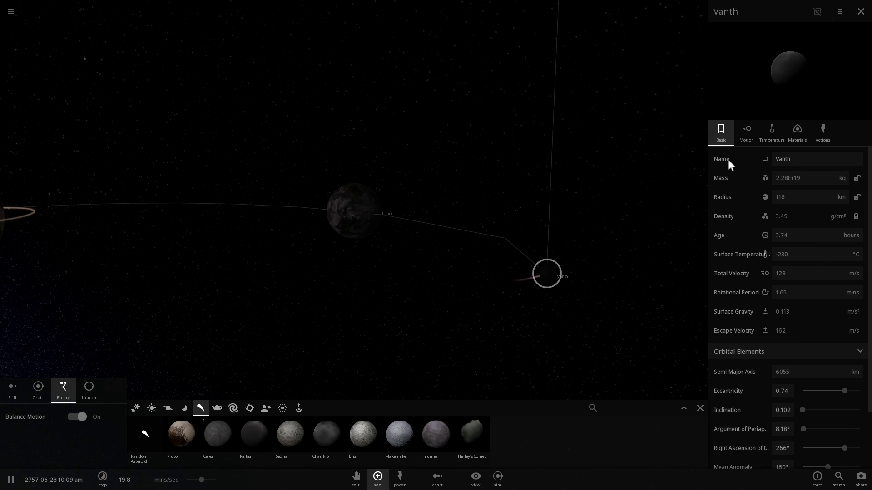
double_click(559, 262)
left_click_drag(516, 261, 427, 232)
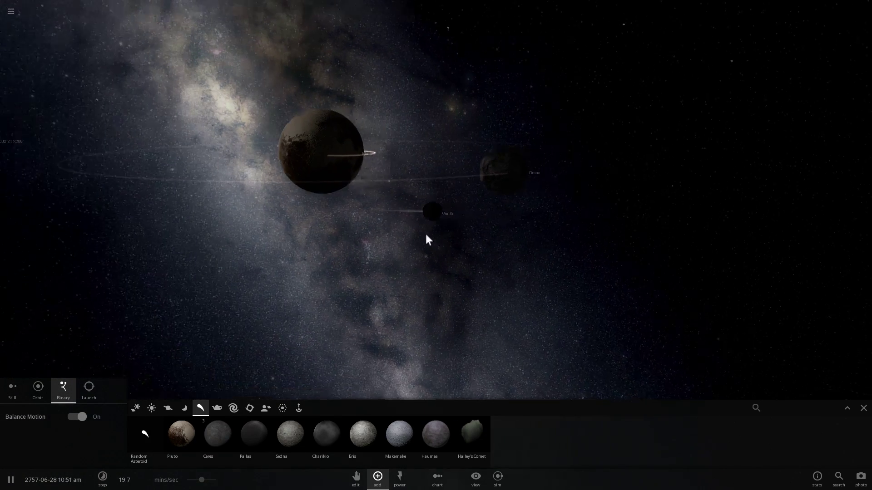
scroll(481, 229, "up", 5)
scroll(481, 229, "down", 2)
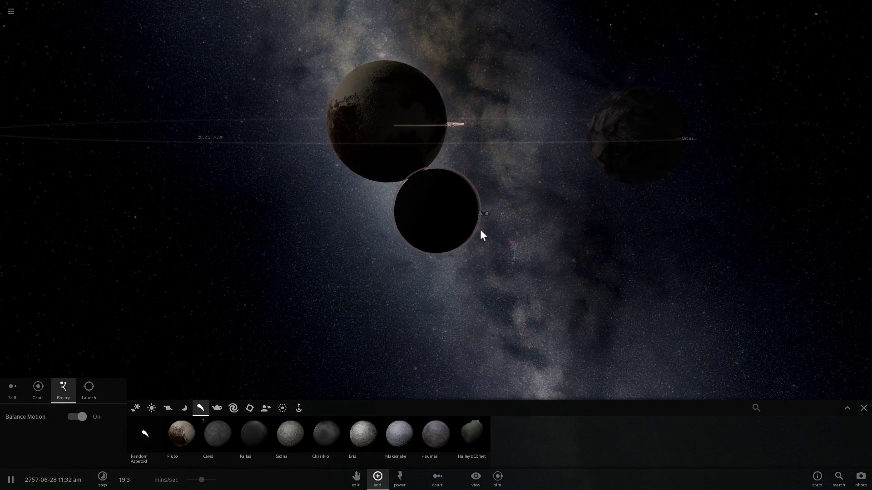
Raise the simulation speed to about 28 minutes per second and watch Orcus and Pluto interact near Vanth.
left_click_drag(202, 480, 204, 480)
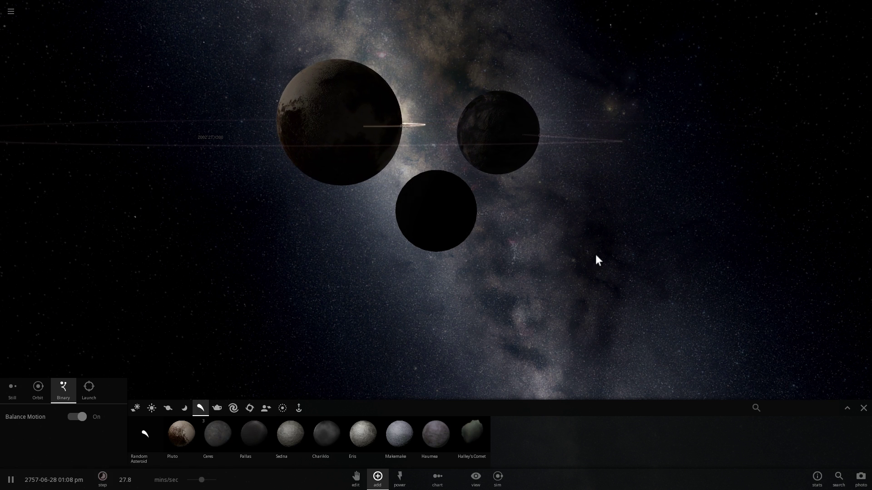
left_click_drag(595, 254, 551, 290)
scroll(543, 270, "down", 2)
scroll(538, 271, "down", 3)
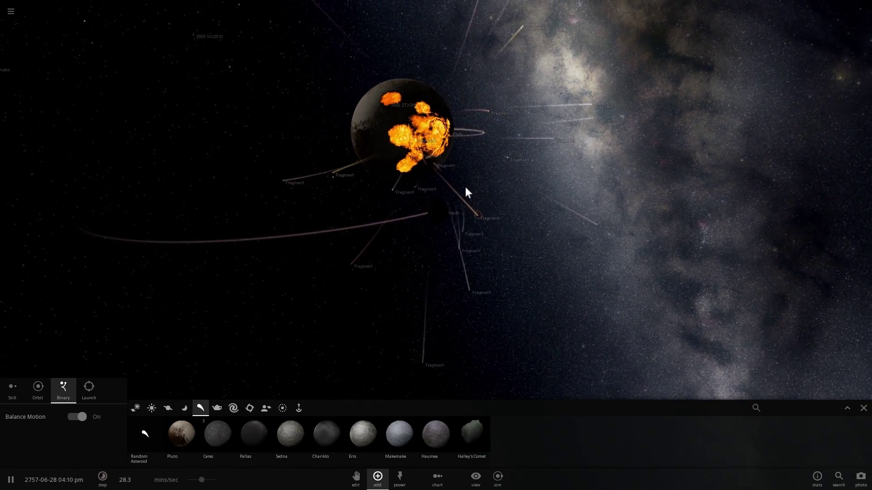
right_click_drag(465, 187, 435, 184)
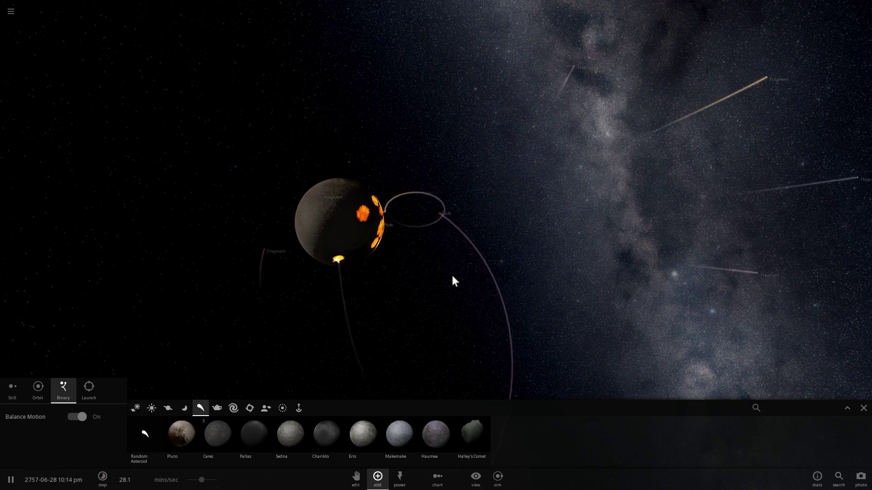
Centre the view on Pluto and examine its glowing impact areas and the orbit around it from several angles and distances.
double_click(386, 244)
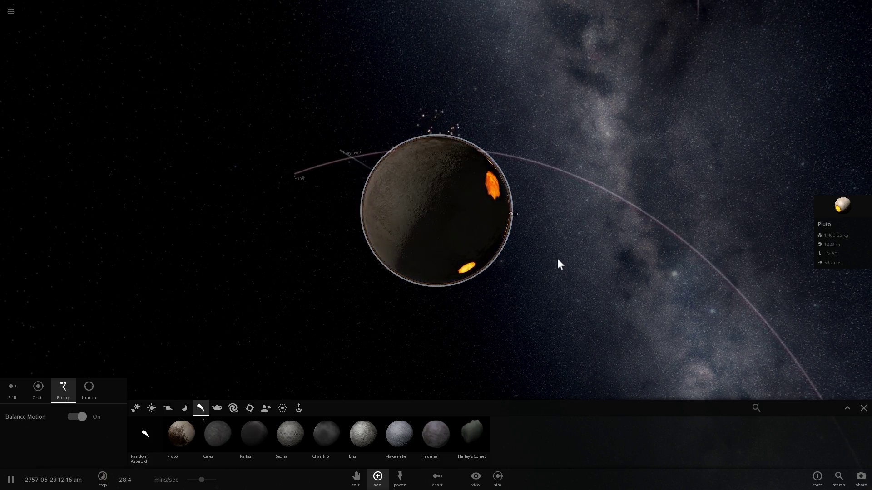
left_click_drag(557, 258, 465, 223)
left_click_drag(571, 237, 482, 233)
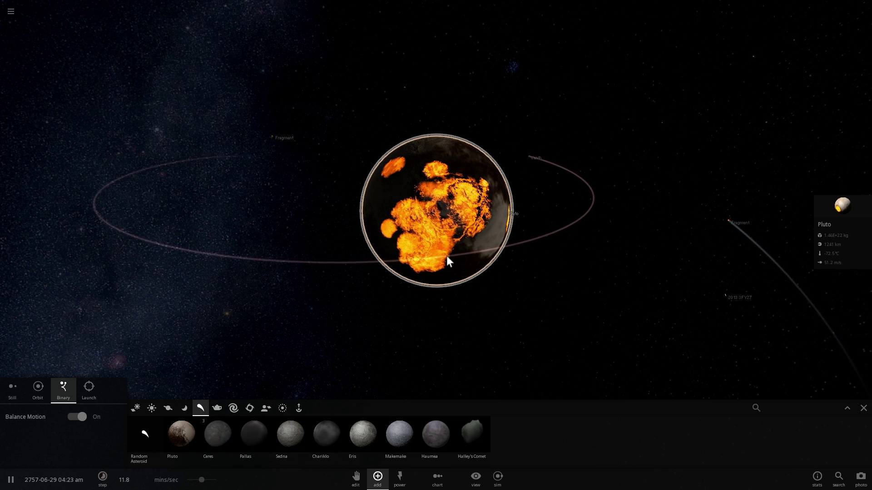
scroll(446, 254, "down", 3)
right_click_drag(446, 252, 441, 307)
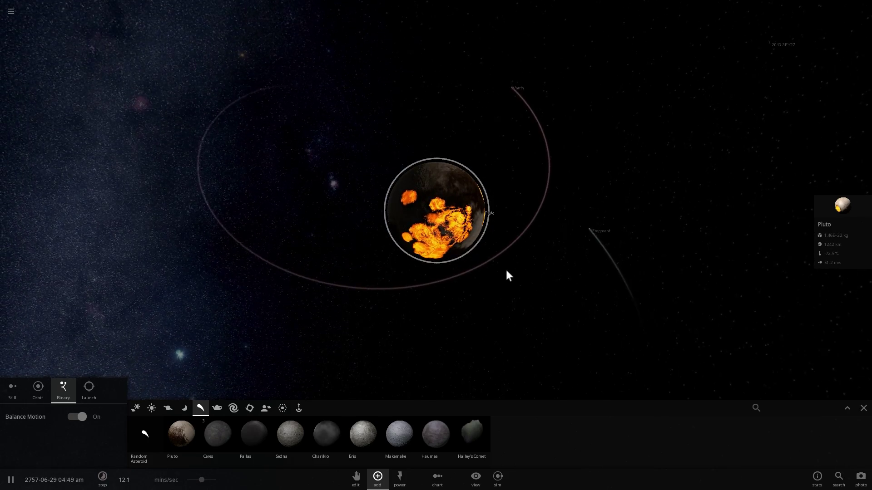
scroll(504, 271, "up", 3)
right_click_drag(499, 272, 516, 247)
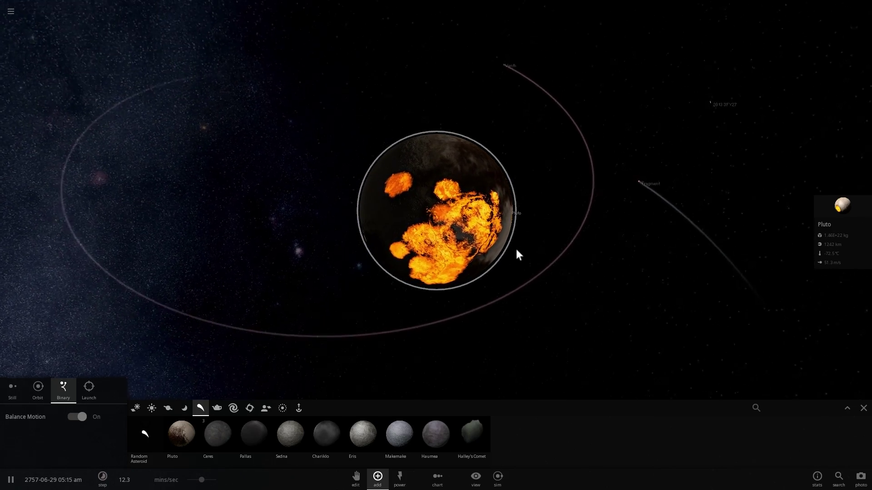
scroll(515, 248, "up", 3)
right_click_drag(442, 256, 541, 235)
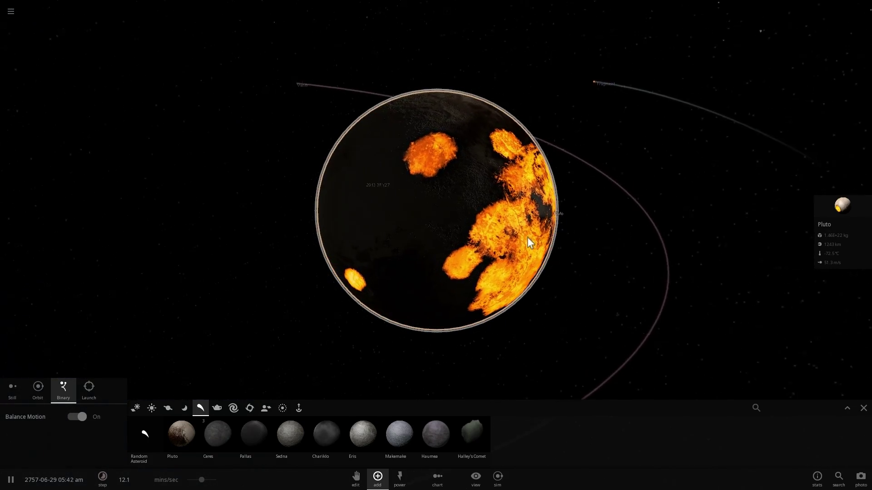
scroll(510, 237, "down", 3)
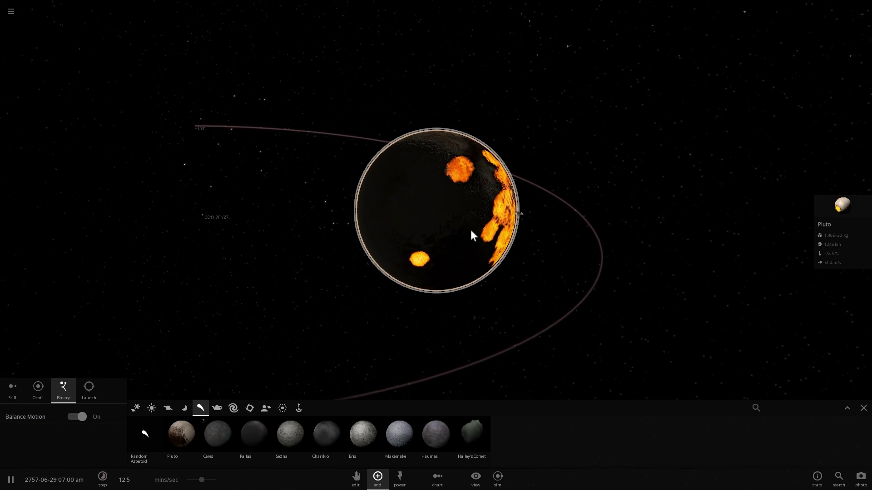
scroll(470, 230, "down", 3)
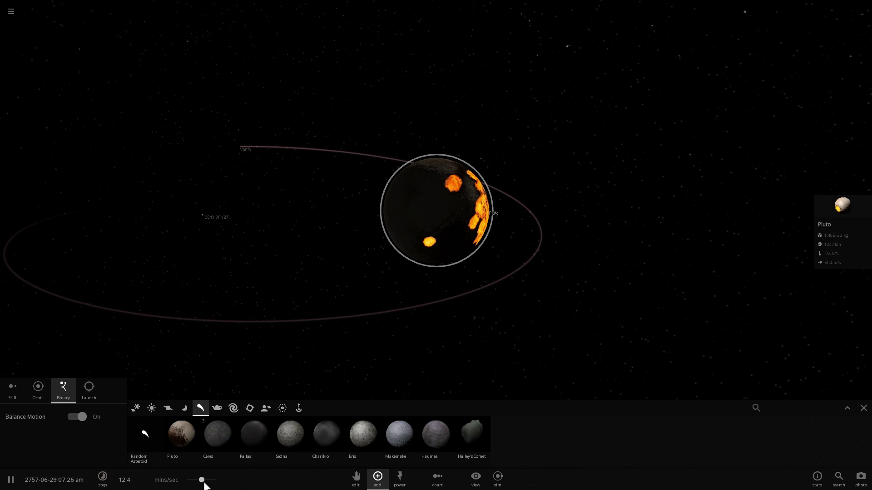
Slow the simulation to about 4.8 minutes per second, then raise it to about 43 minutes per second while viewing Pluto.
left_click_drag(204, 485, 197, 484)
right_click_drag(481, 267, 450, 267)
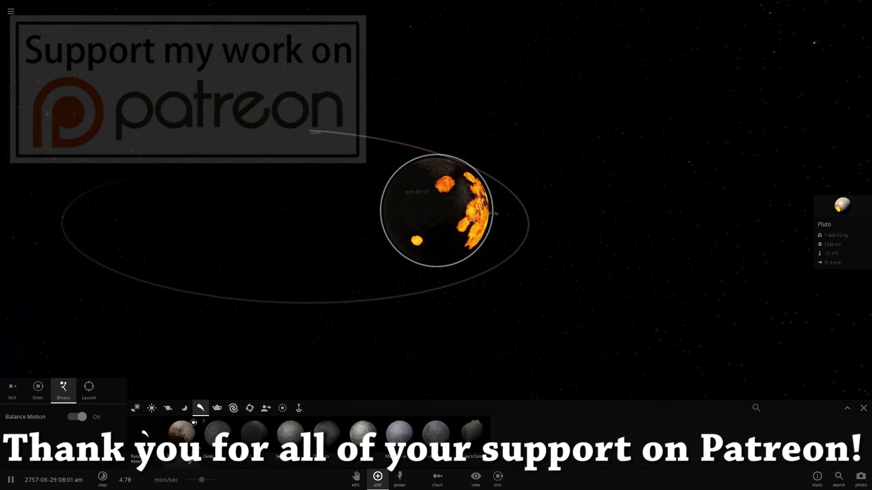
left_click_drag(201, 480, 213, 486)
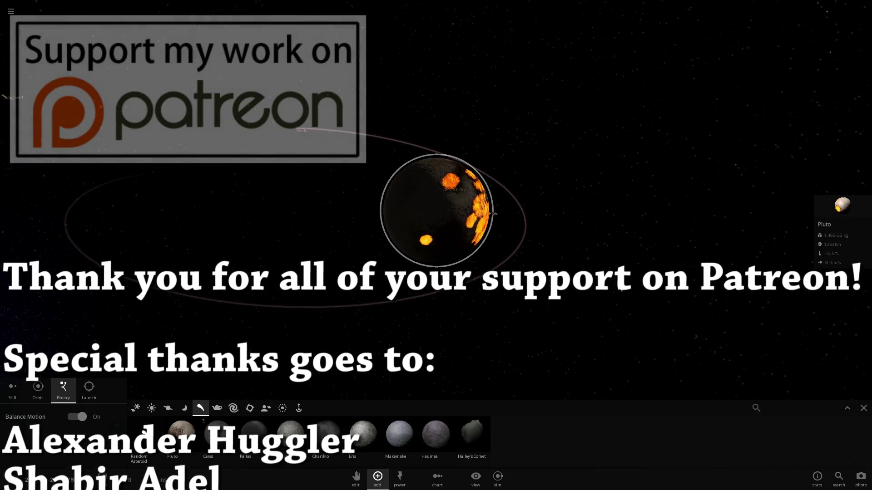
right_click_drag(618, 282, 530, 277)
scroll(532, 276, "up", 3)
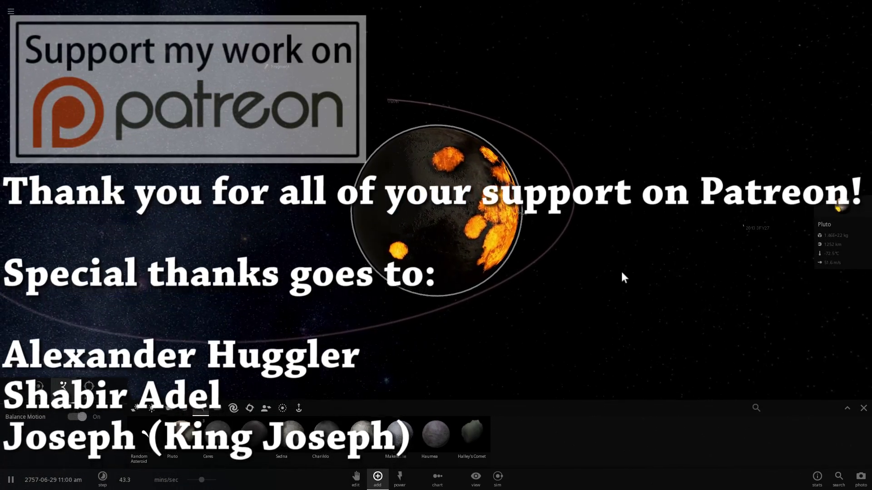
right_click_drag(621, 272, 529, 269)
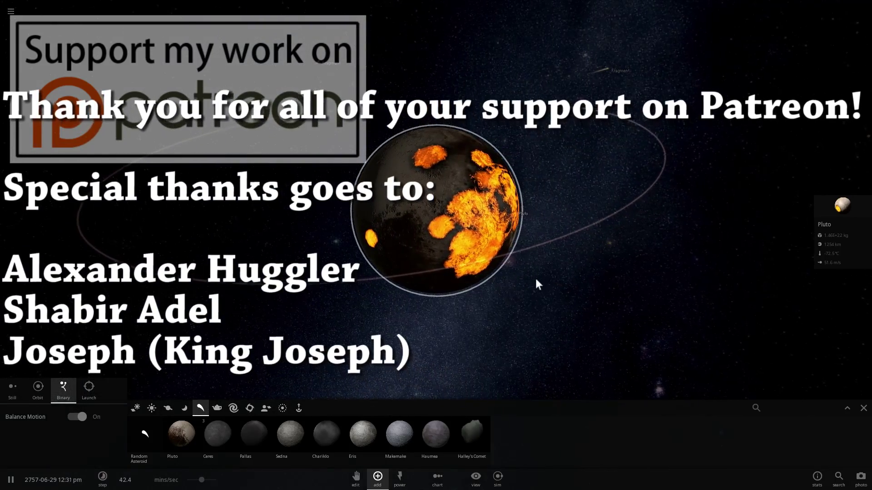
Raise the simulation speed to about 1.4 hours per second and watch Vanth orbit the damaged Pluto.
left_click_drag(200, 481, 215, 482)
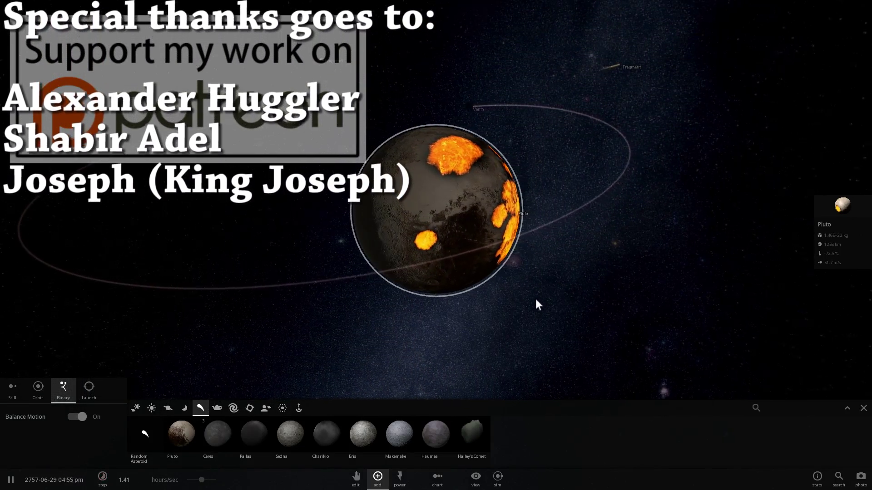
scroll(536, 302, "up", 3)
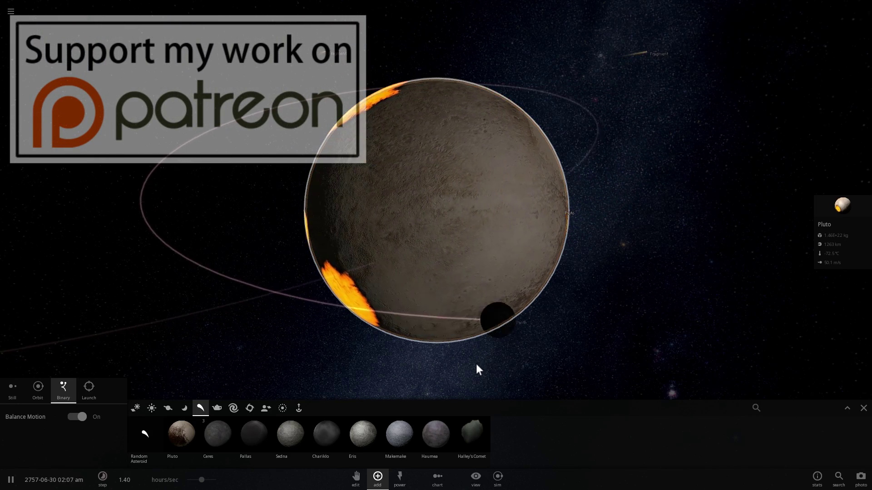
right_click_drag(479, 361, 559, 340)
scroll(546, 326, "down", 3)
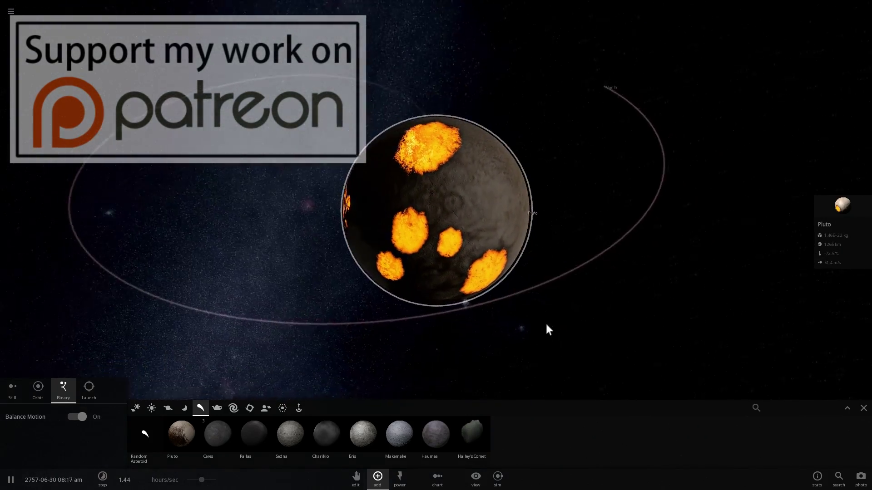
right_click_drag(465, 345, 394, 403)
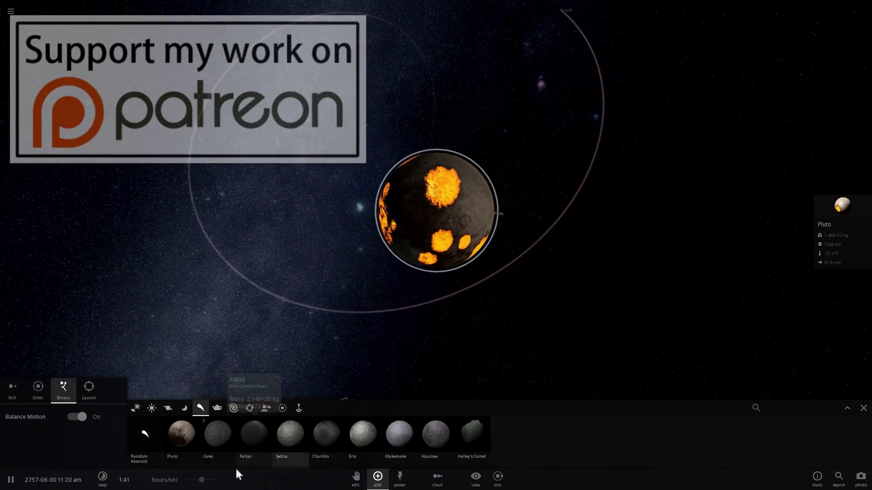
Raise the simulation speed to about 6 hours per second and close the object library.
mouse_move(203, 481)
left_mouse_down()
mouse_move(195, 481)
mouse_move(215, 481)
left_mouse_up()
left_click(862, 414)
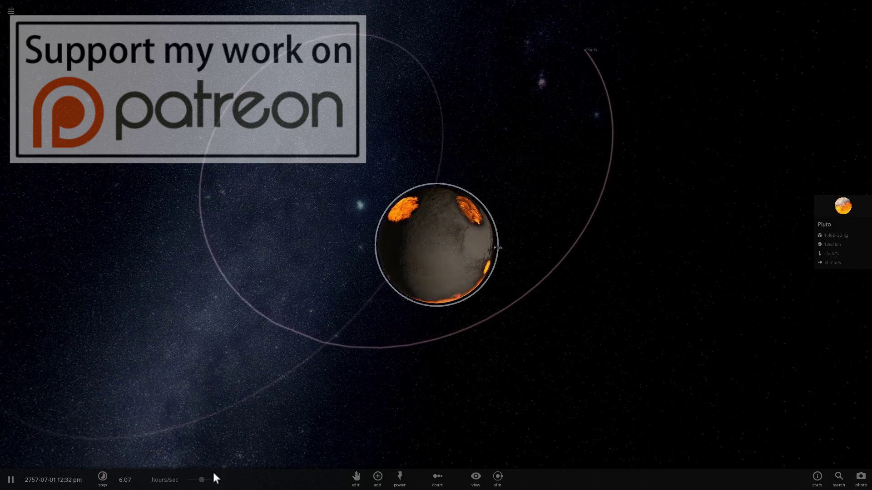